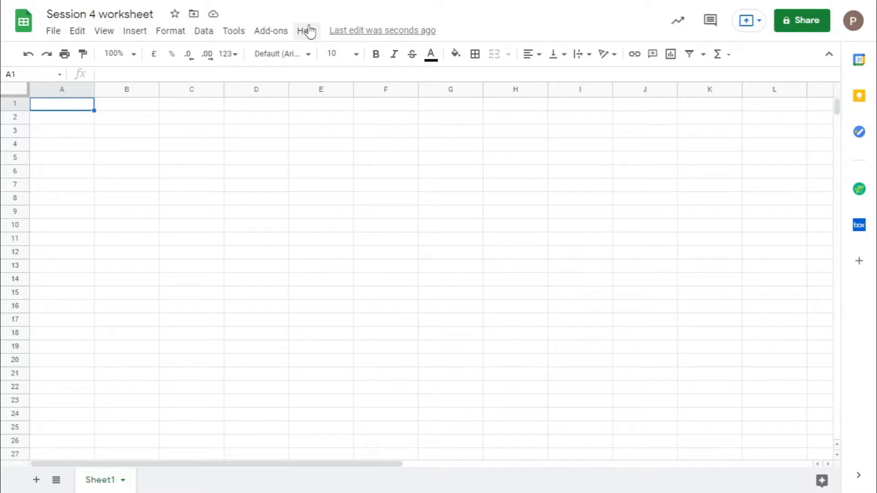
Create a form linked to the Session 4 worksheet and return to the spreadsheet's Form responses 2 sheet
{"action": "left_click", "coordinate": [231, 31]}
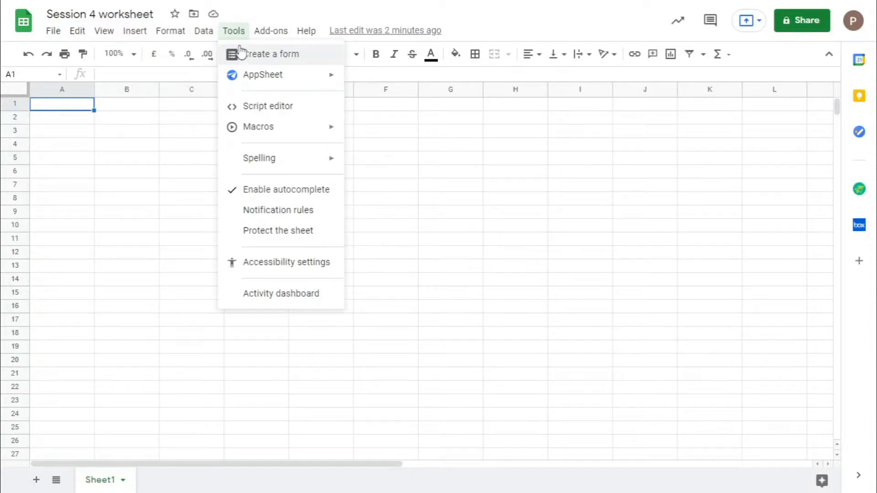
{"action": "mouse_move", "coordinate": [146, 35]}
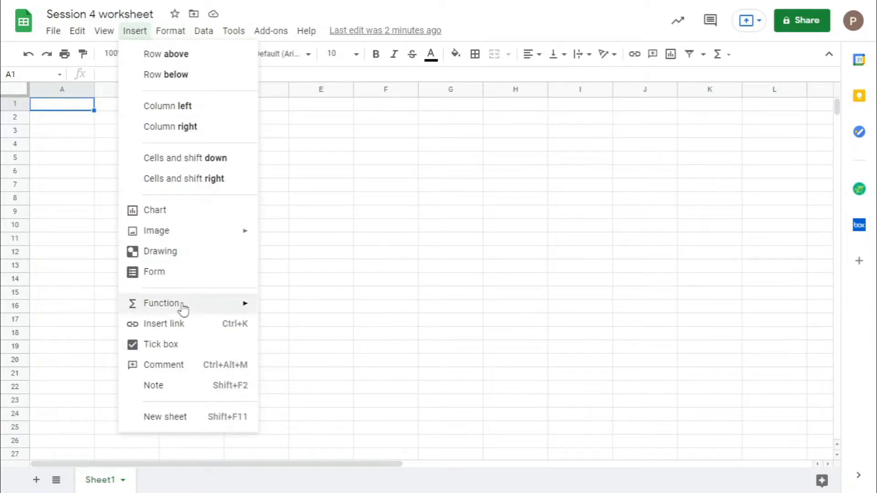
{"action": "mouse_move", "coordinate": [222, 41]}
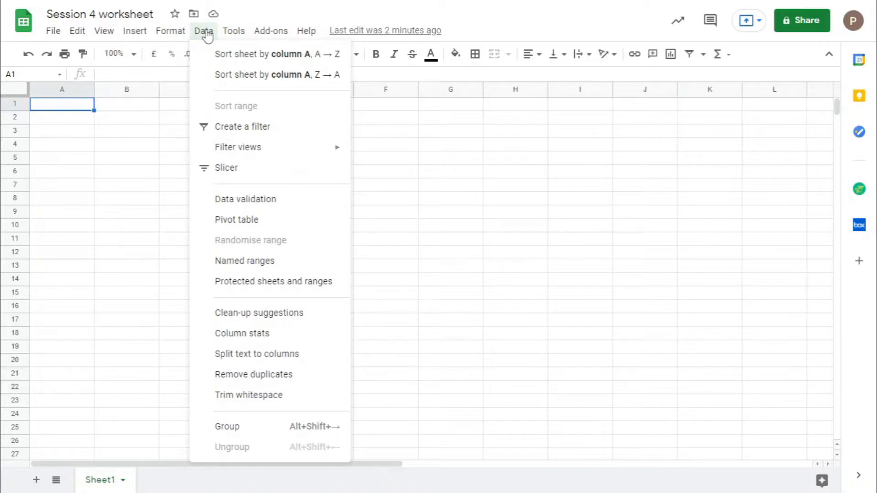
{"action": "left_click", "coordinate": [236, 35]}
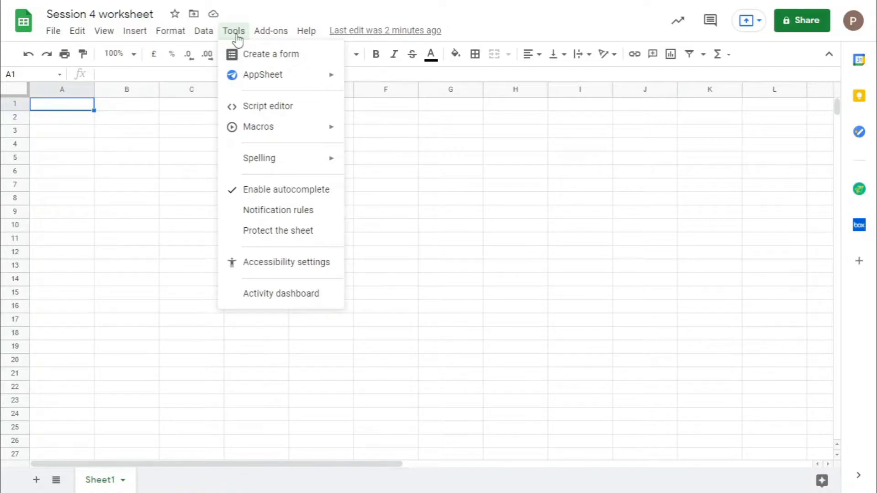
{"action": "left_click", "coordinate": [249, 57]}
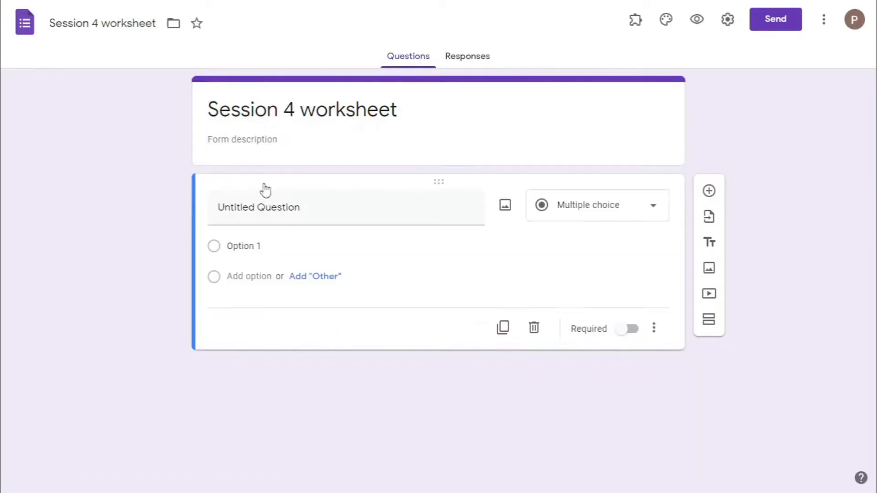
{"action": "key", "text": "ctrl+shift+Tab"}
{"action": "scroll", "coordinate": [143, 415], "scroll_direction": "down", "scroll_amount": 2}
{"action": "left_click", "coordinate": [152, 485]}
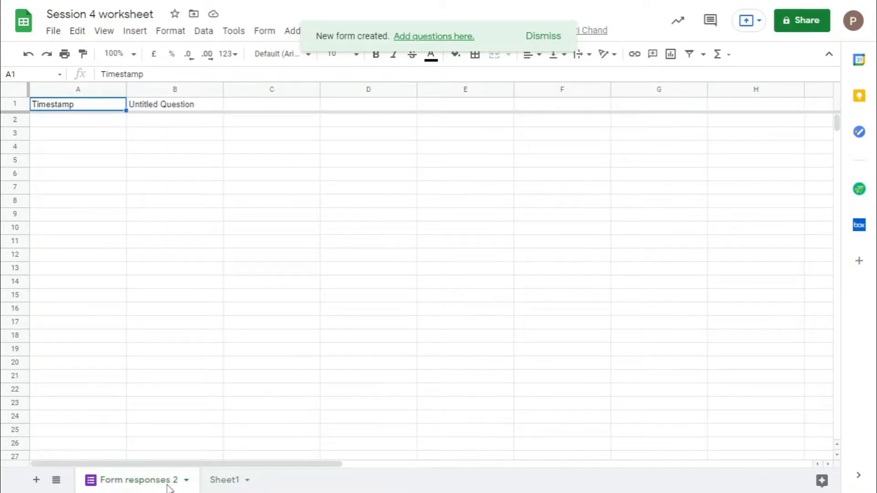
Try to delete the Form responses 2 sheet while its form is still linked
{"action": "left_click", "coordinate": [185, 486]}
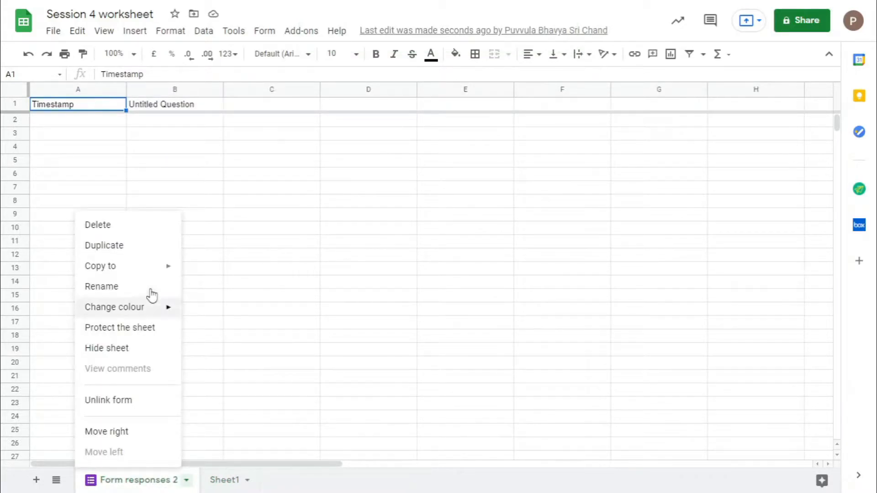
{"action": "left_click", "coordinate": [144, 222]}
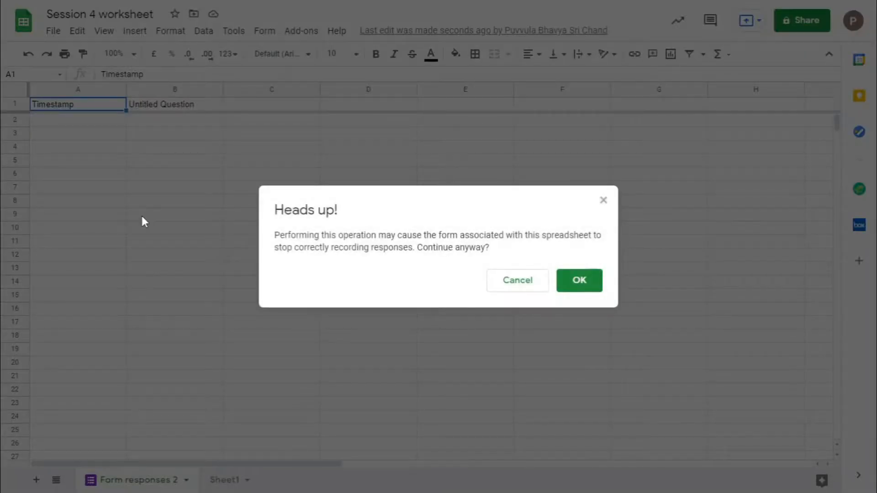
{"action": "left_click", "coordinate": [580, 280]}
{"action": "left_click", "coordinate": [582, 279]}
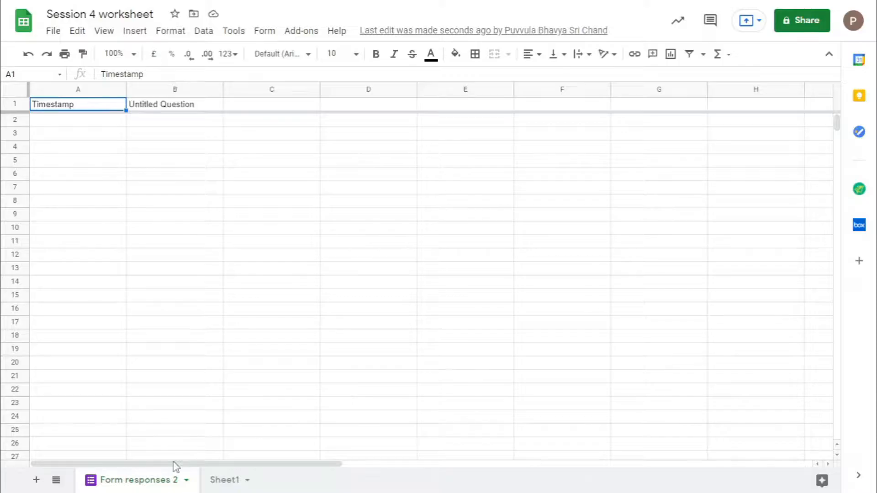
Unlink the form from the Form responses 2 sheet
{"action": "left_click", "coordinate": [185, 484]}
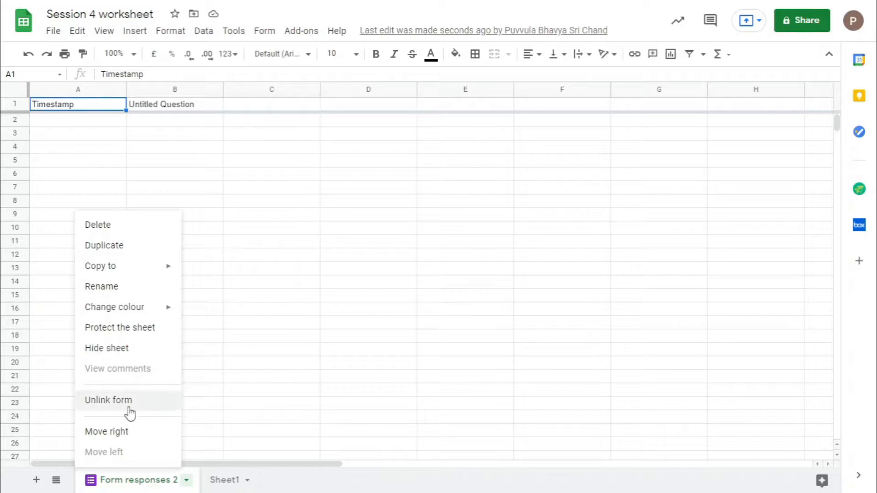
{"action": "left_click", "coordinate": [185, 483]}
{"action": "left_click", "coordinate": [185, 484]}
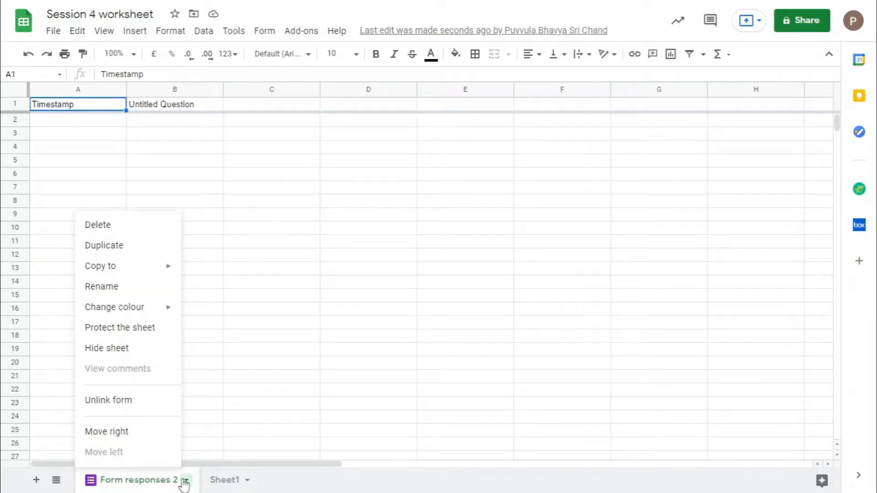
{"action": "left_click", "coordinate": [131, 401]}
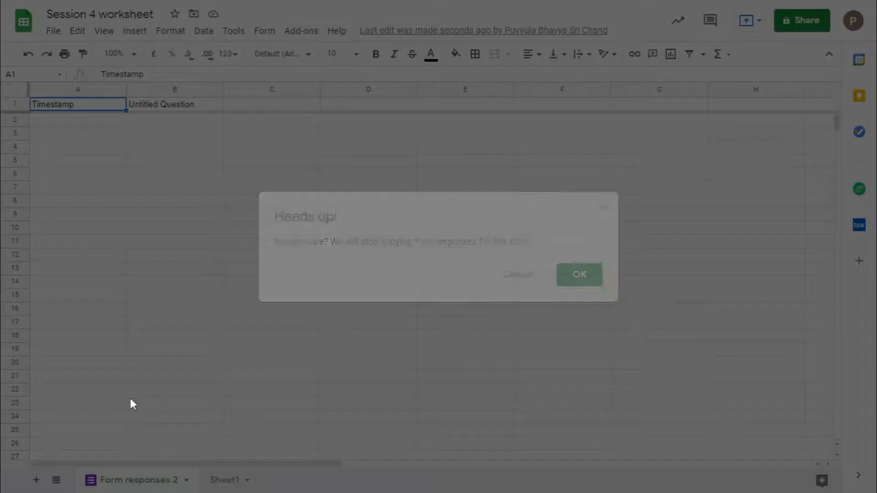
{"action": "left_click", "coordinate": [568, 276]}
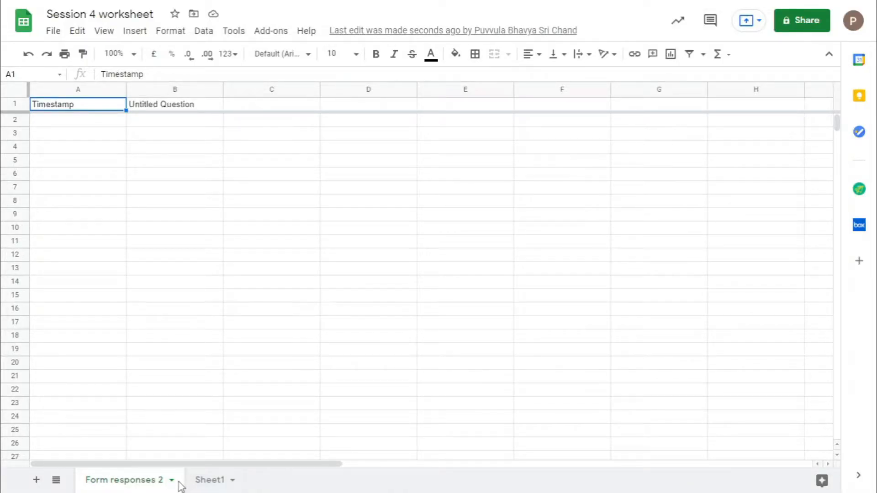
Delete the unlinked Form responses 2 sheet
{"action": "left_click", "coordinate": [173, 481]}
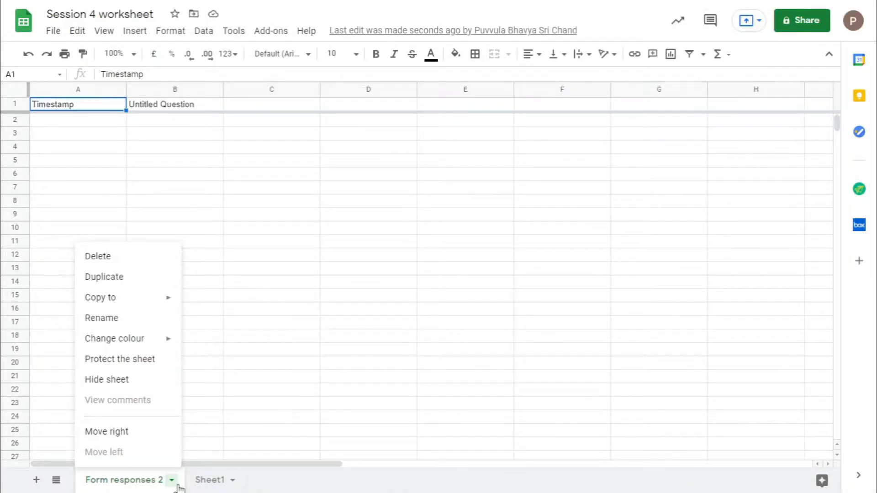
{"action": "left_click", "coordinate": [124, 257]}
{"action": "left_click", "coordinate": [578, 276]}
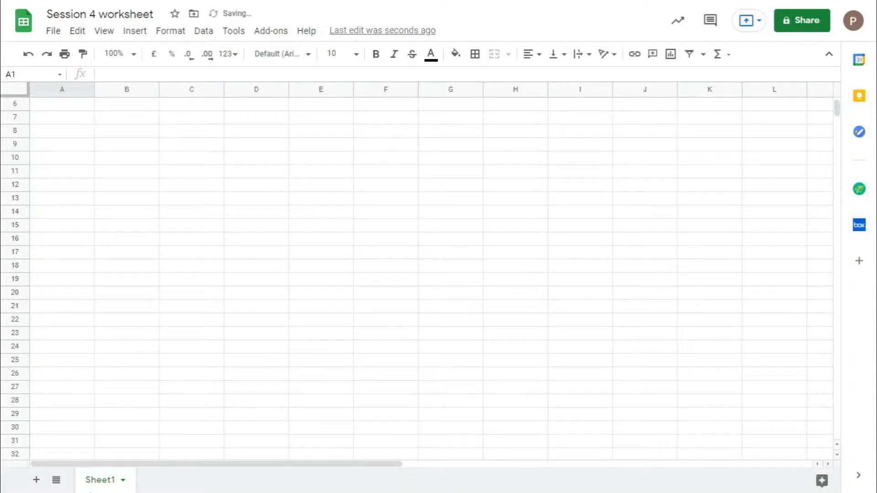
Look through the AppSheet sample apps, then close their page and return to the worksheet in full screen
{"action": "left_click", "coordinate": [232, 33]}
{"action": "mouse_move", "coordinate": [279, 80]}
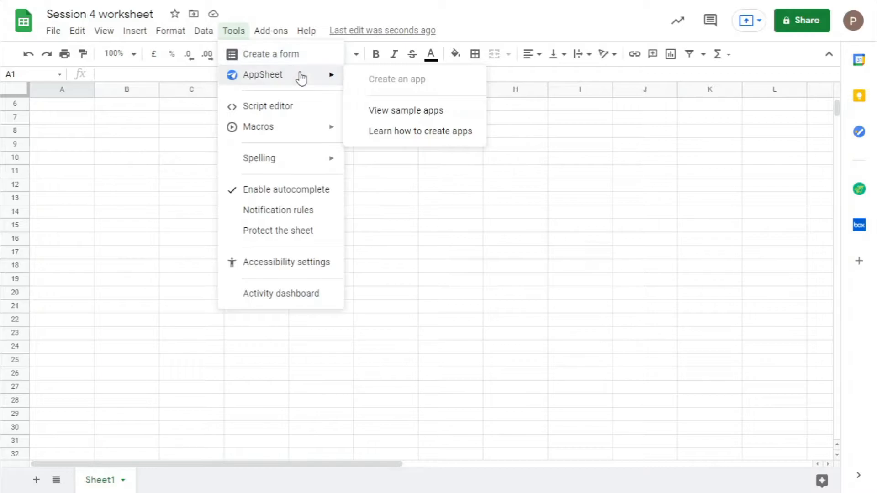
{"action": "left_click", "coordinate": [450, 114]}
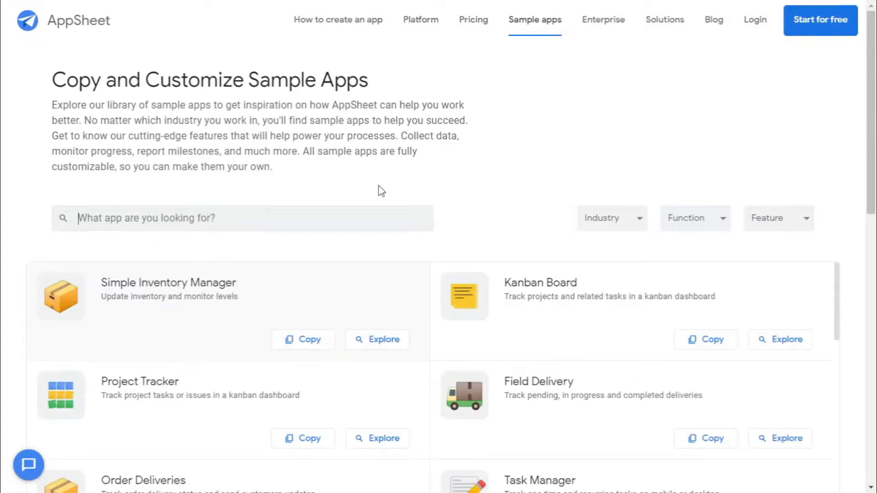
{"action": "scroll", "coordinate": [383, 196], "scroll_direction": "down", "scroll_amount": 5}
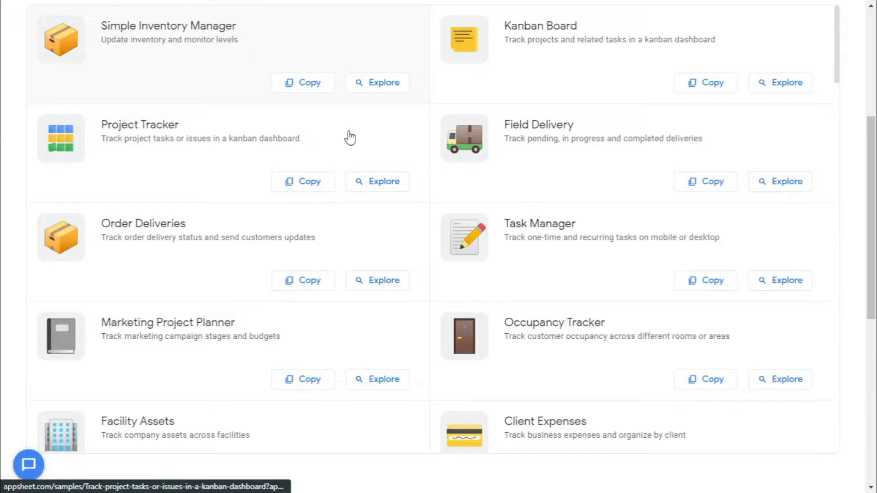
{"action": "scroll", "coordinate": [196, 298], "scroll_direction": "up", "scroll_amount": 5}
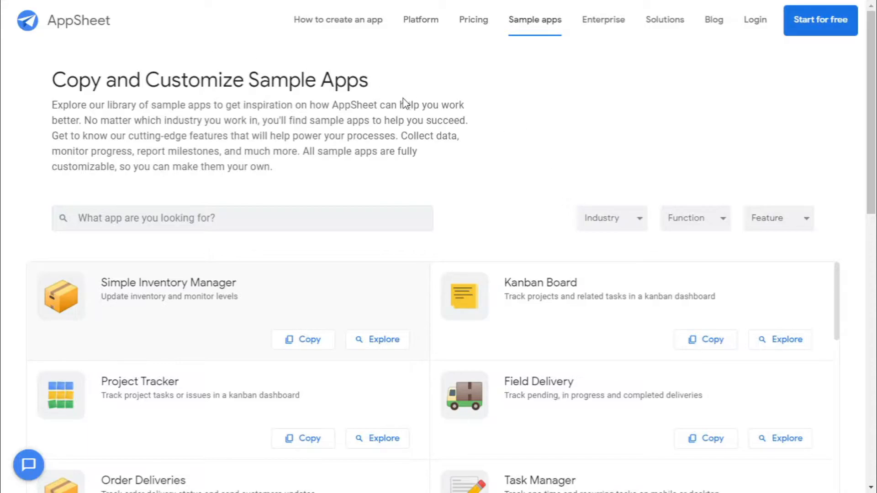
{"action": "mouse_move", "coordinate": [434, 8]}
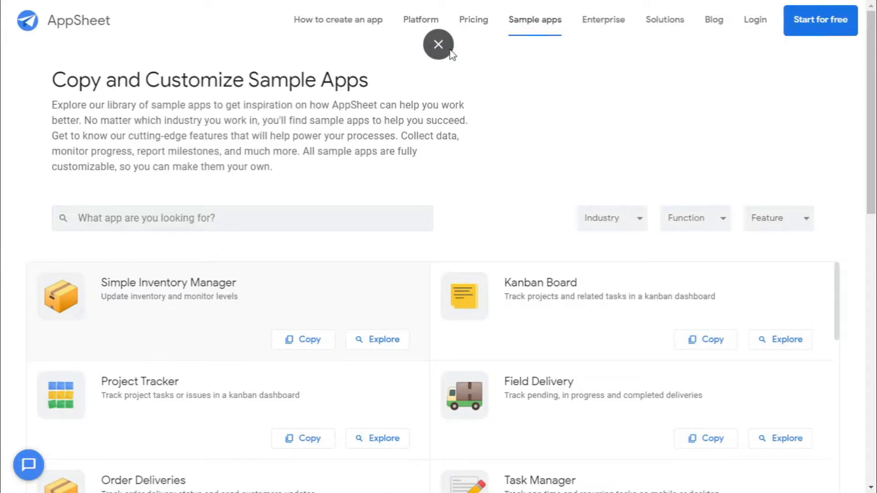
{"action": "left_click", "coordinate": [436, 45]}
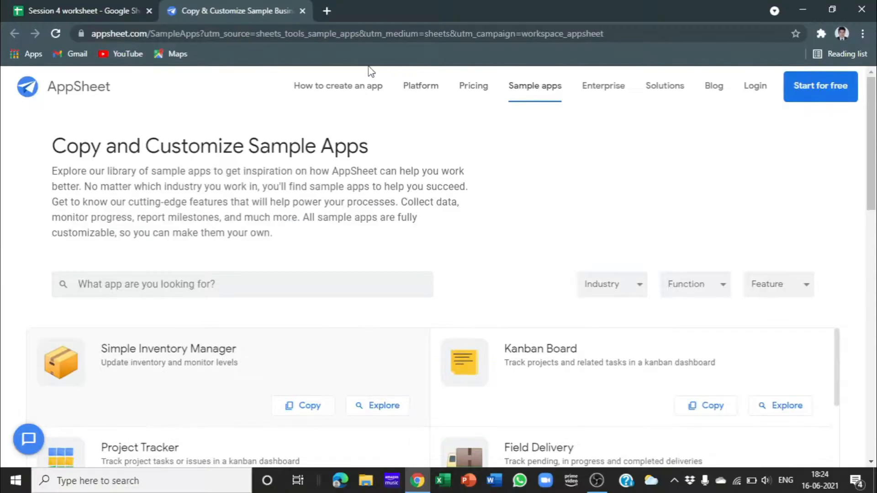
{"action": "left_click", "coordinate": [302, 11]}
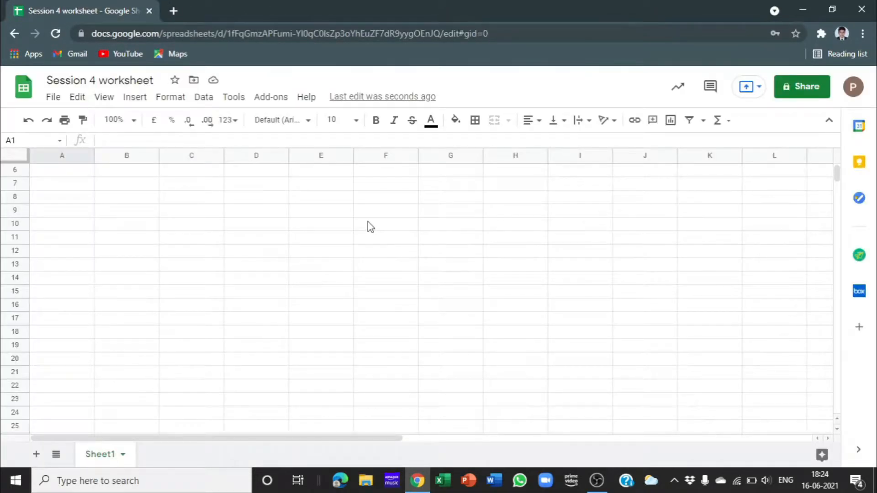
{"action": "key", "text": "F11"}
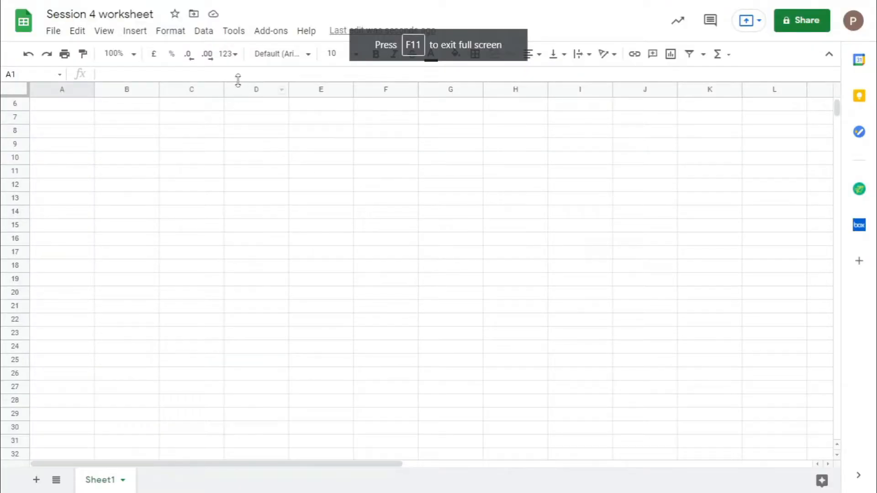
{"action": "left_click", "coordinate": [231, 32]}
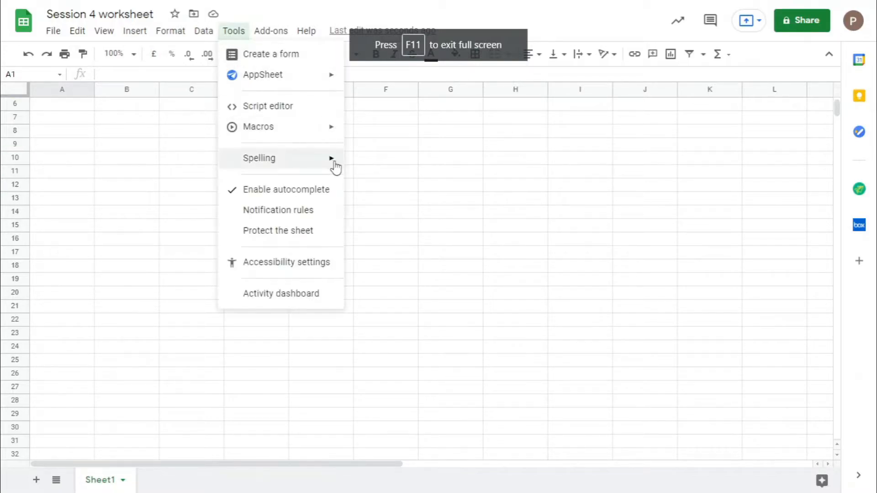
{"action": "left_click", "coordinate": [314, 106]}
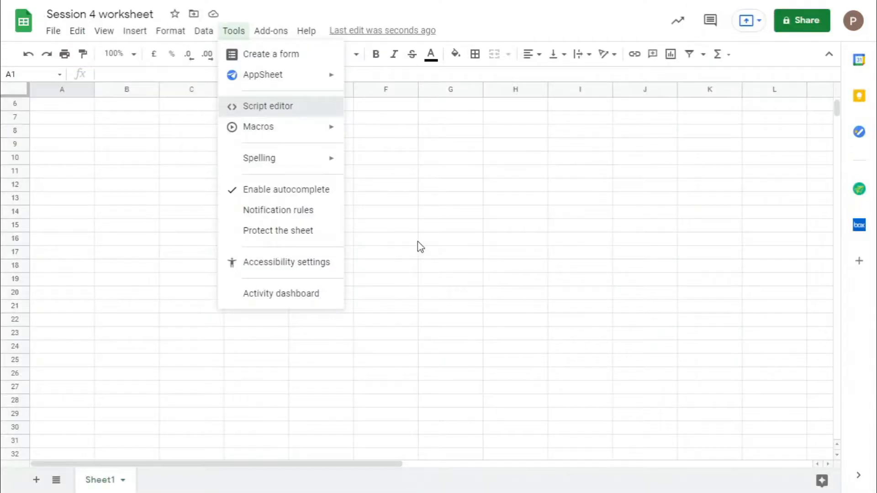
{"action": "key", "text": "Escape"}
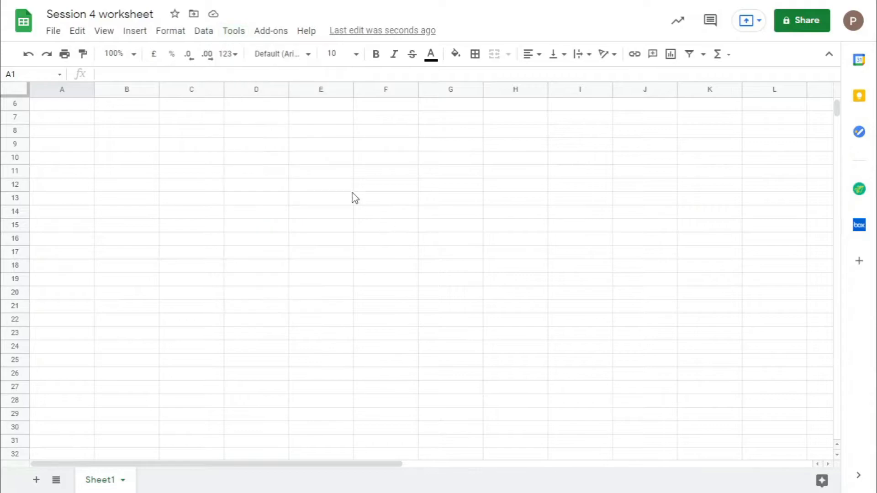
{"action": "left_click", "coordinate": [233, 32]}
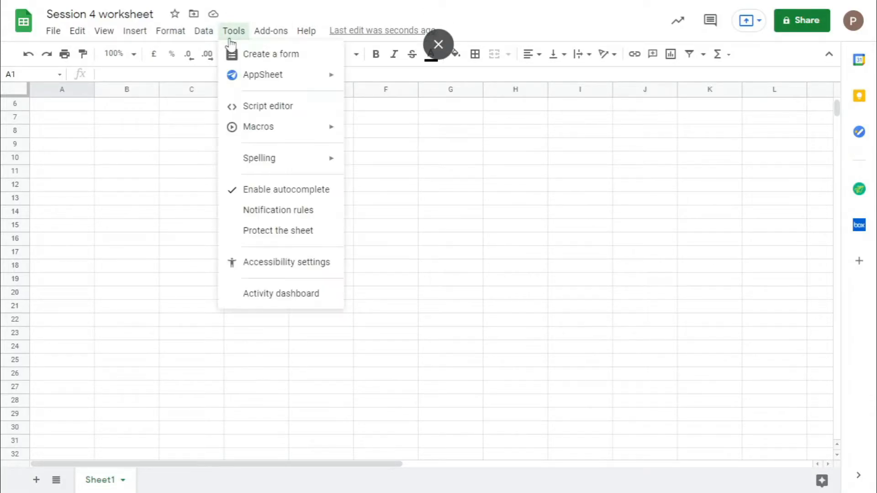
{"action": "mouse_move", "coordinate": [273, 132]}
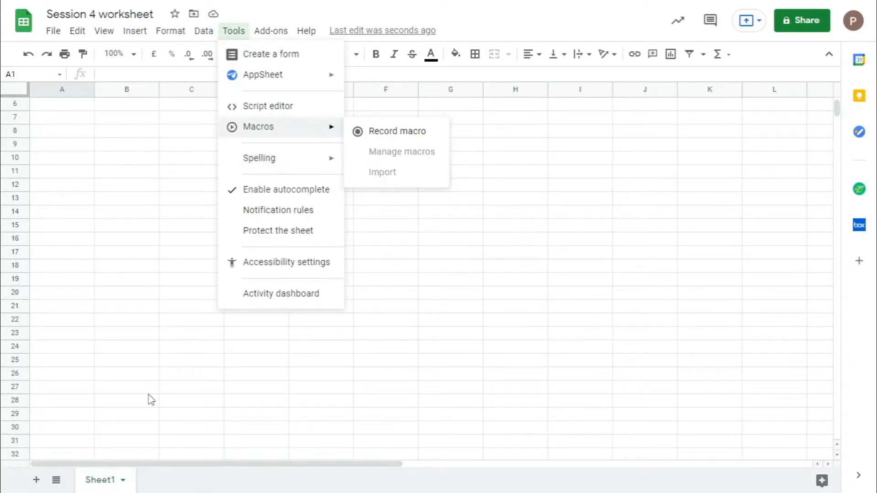
{"action": "left_click", "coordinate": [167, 256]}
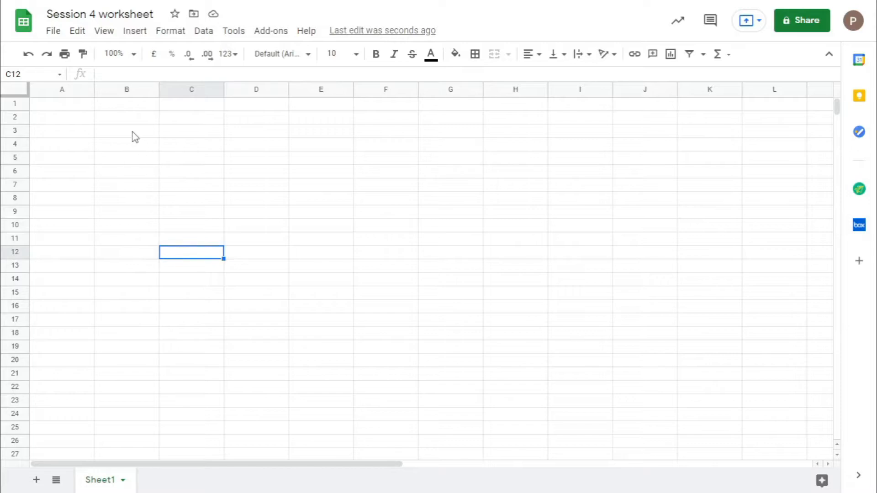
Enter the heading "Numbers" in cell A1 of Sheet1
{"action": "left_click", "coordinate": [120, 120]}
{"action": "left_click", "coordinate": [59, 118]}
{"action": "left_click", "coordinate": [128, 116]}
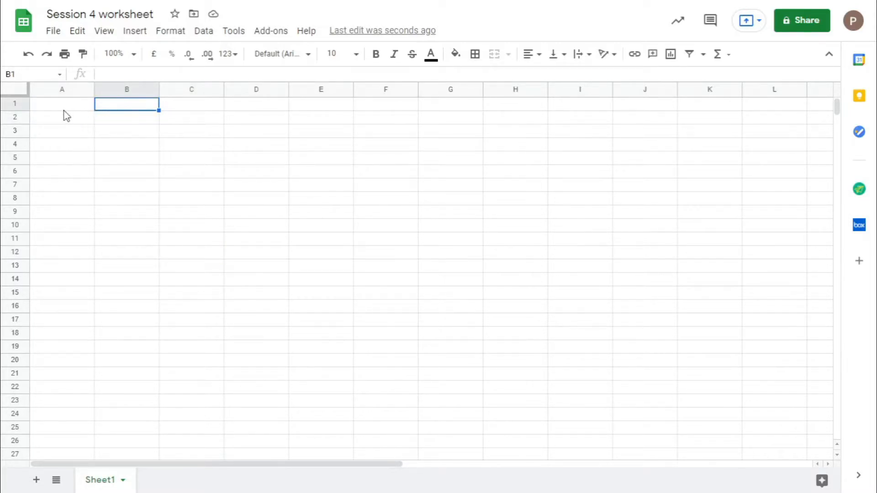
{"action": "key", "text": "ctrl+Home"}
{"action": "type", "text": "Numbers"}
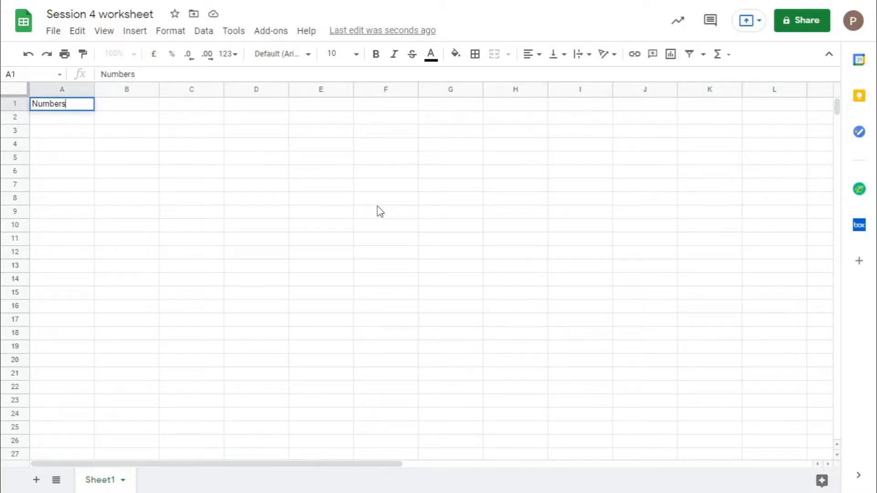
{"action": "key", "text": "Return"}
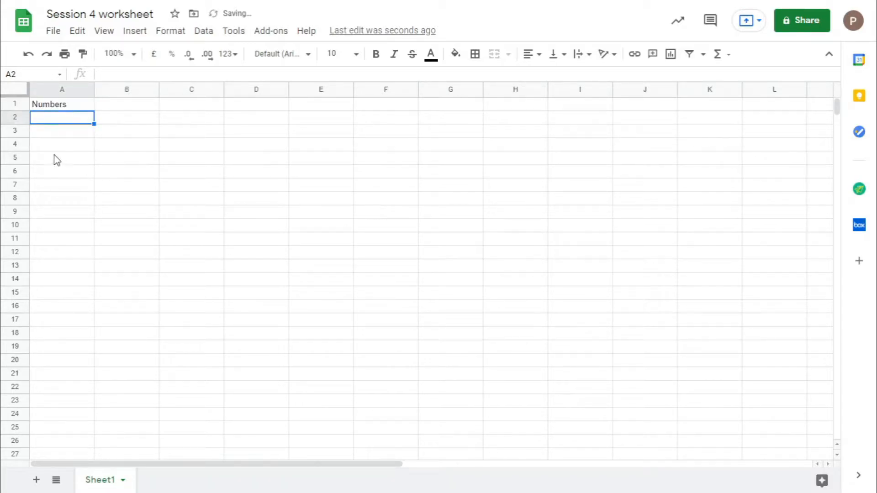
Enter the values 2, 3 and 4 below the heading in cells A2 to A4
{"action": "type", "text": "2"}
{"action": "key", "text": "Return"}
{"action": "type", "text": "3"}
{"action": "key", "text": "Return"}
{"action": "type", "text": "4"}
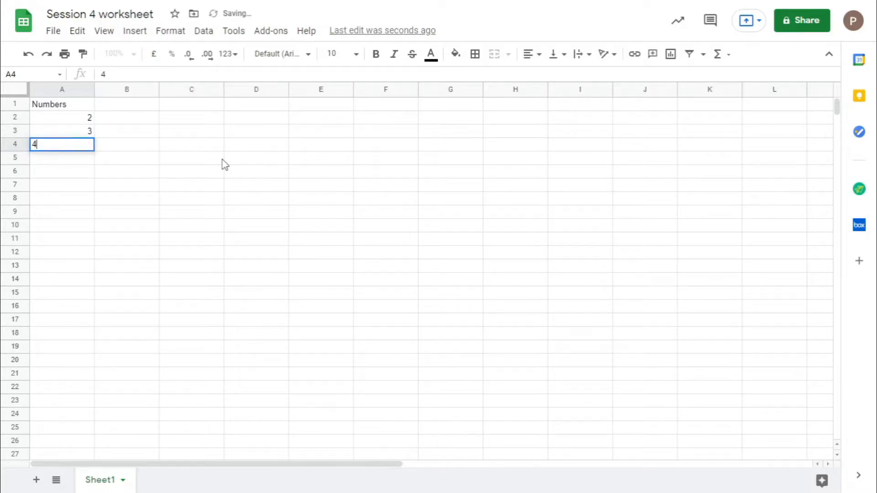
Enter the formula =A2+A3+A4 in cell B5, then select that cell to check it
{"action": "left_click", "coordinate": [144, 161]}
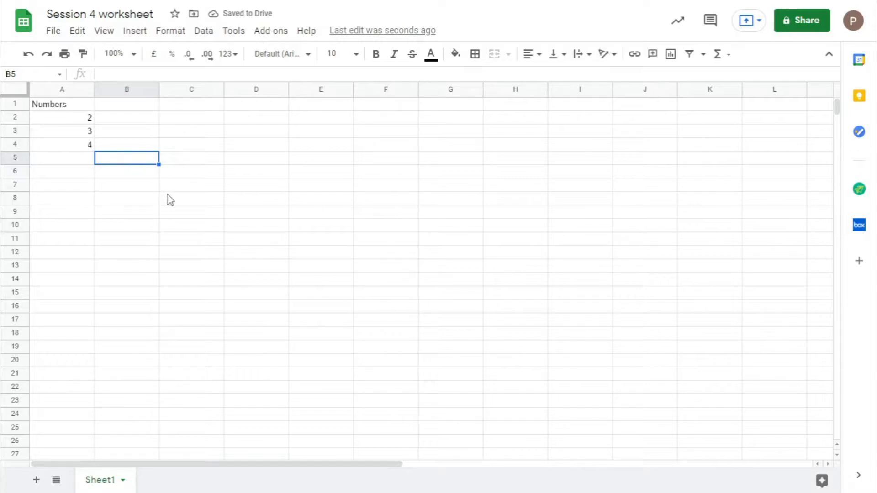
{"action": "type", "text": "="}
{"action": "left_click", "coordinate": [75, 117]}
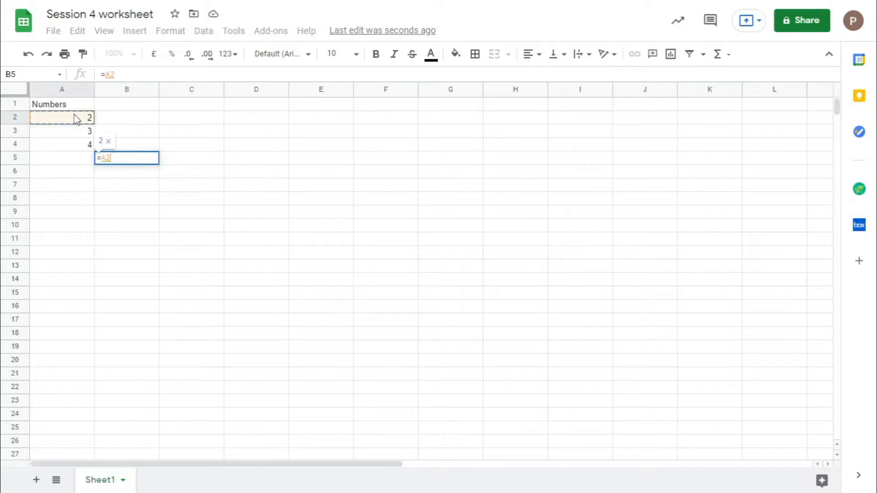
{"action": "type", "text": "+"}
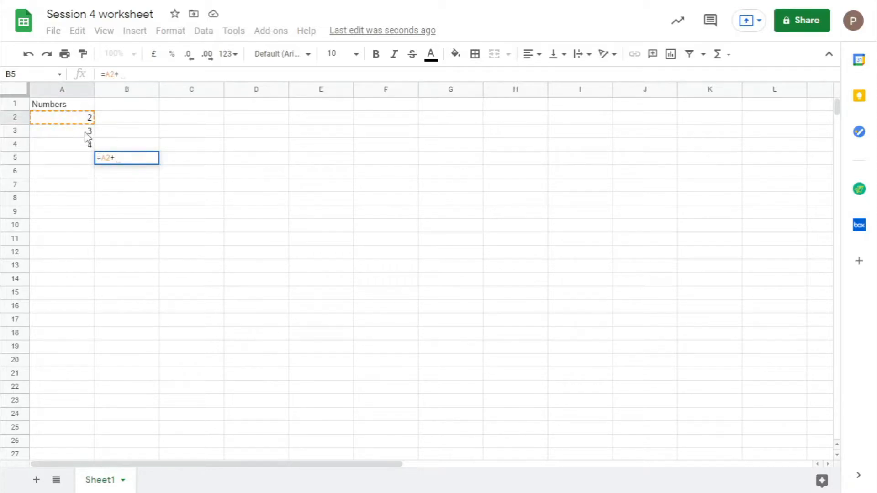
{"action": "left_click", "coordinate": [51, 135]}
{"action": "type", "text": "+"}
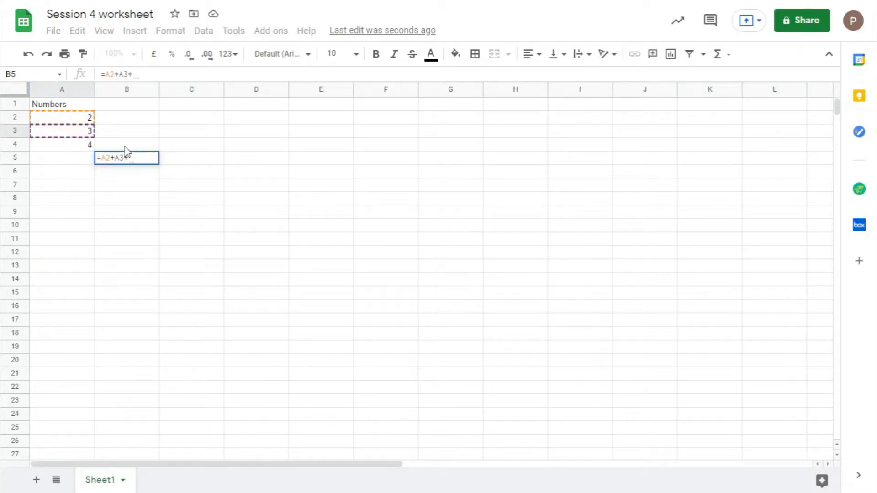
{"action": "left_click", "coordinate": [89, 147]}
{"action": "type", "text": "+"}
{"action": "key", "text": "BackSpace"}
{"action": "key", "text": "Return"}
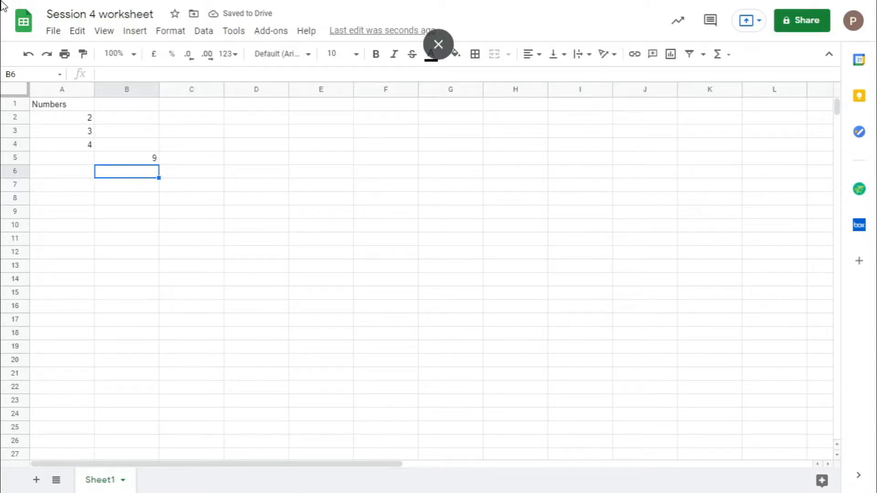
{"action": "left_click", "coordinate": [132, 158]}
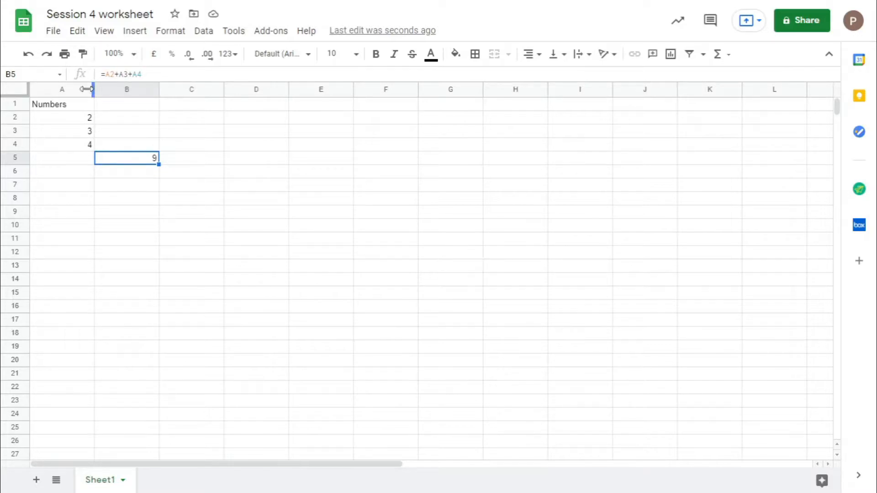
Set the value in cell A2 to 3 and check the formula cell B5
{"action": "left_click", "coordinate": [75, 120]}
{"action": "type", "text": "3"}
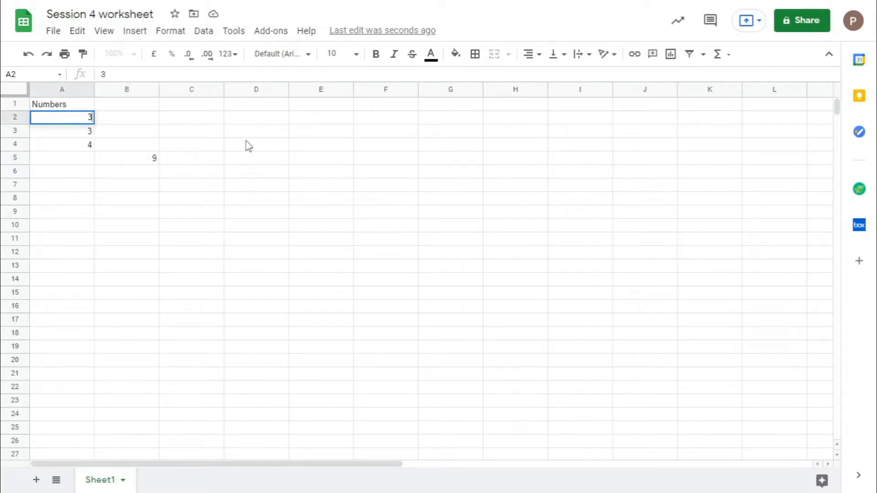
{"action": "key", "text": "Return"}
{"action": "left_click", "coordinate": [120, 160]}
{"action": "left_click", "coordinate": [75, 163]}
{"action": "left_click", "coordinate": [90, 136]}
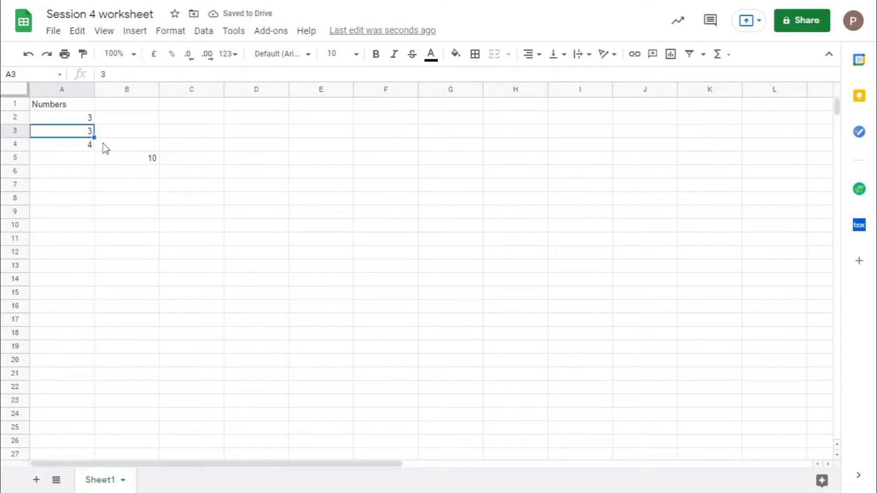
Enter the fixed-number formula =2+3+4 in cell C2 and compare it with the cell-reference formula in B5
{"action": "left_click", "coordinate": [195, 122]}
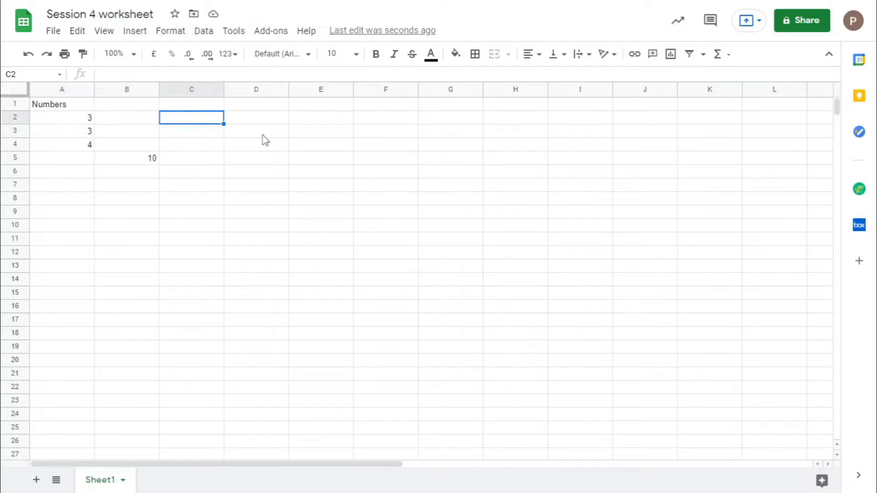
{"action": "type", "text": "=2+3+4"}
{"action": "key", "text": "Return"}
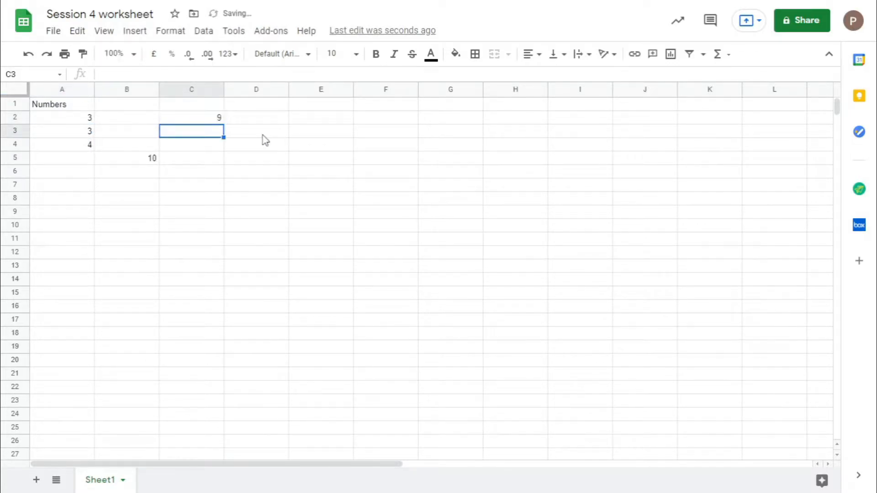
{"action": "left_click", "coordinate": [176, 119]}
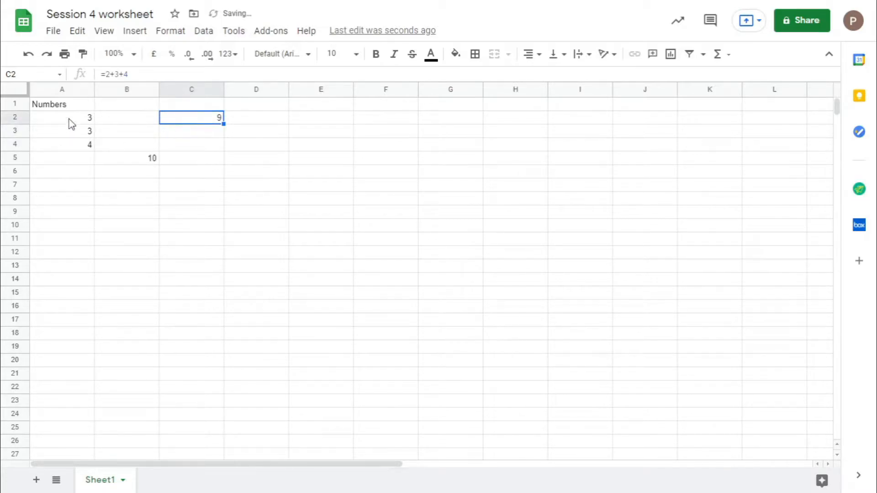
{"action": "left_click", "coordinate": [151, 160]}
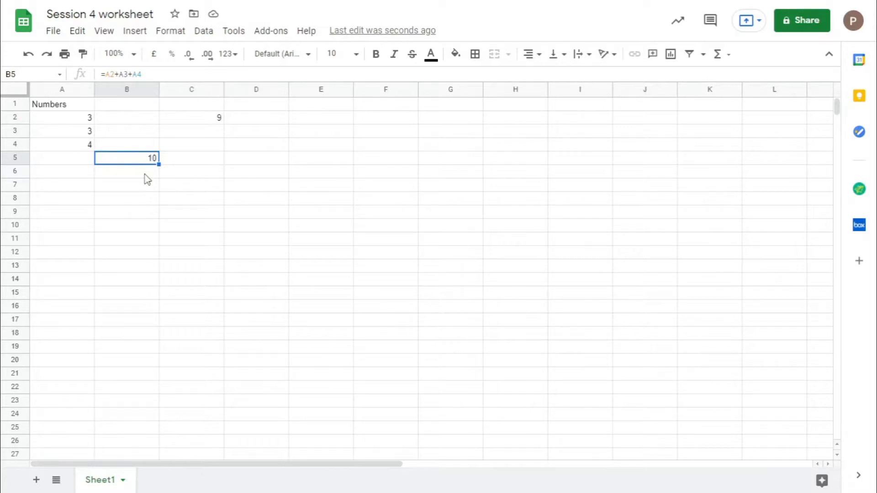
Start recording a macro with relative references from cell B5 and open that cell's formula for editing
{"action": "left_click", "coordinate": [144, 174]}
{"action": "left_click", "coordinate": [139, 161]}
{"action": "left_click", "coordinate": [247, 33]}
{"action": "mouse_move", "coordinate": [294, 133]}
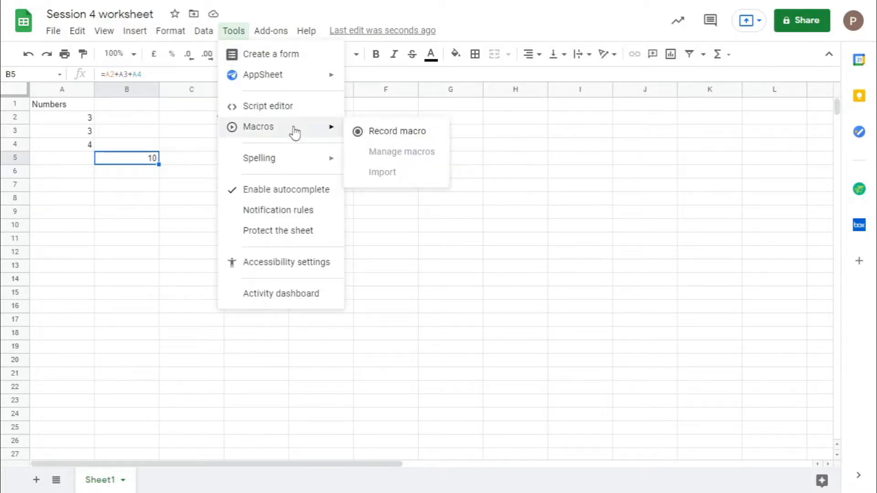
{"action": "left_click", "coordinate": [371, 131]}
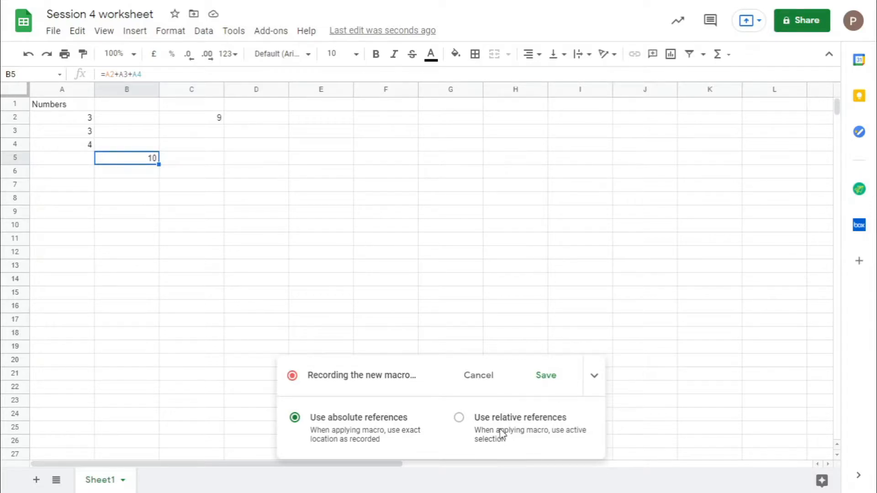
{"action": "left_click", "coordinate": [469, 420]}
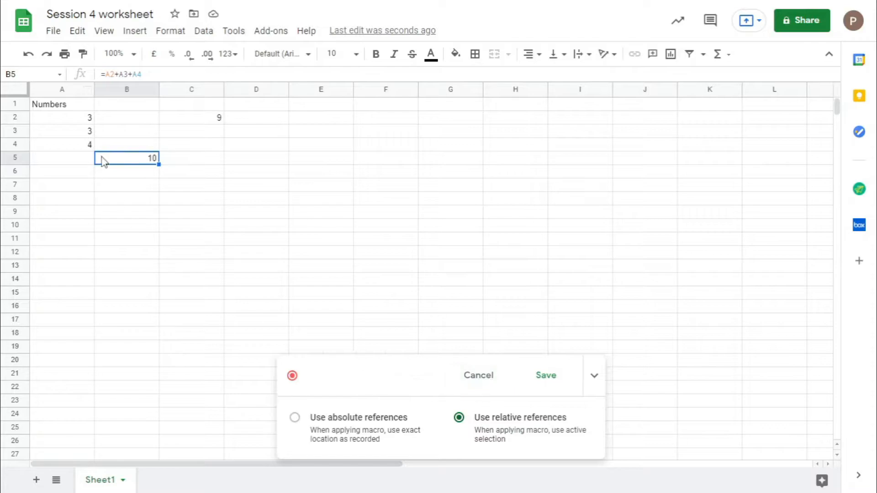
{"action": "double_click", "coordinate": [134, 162]}
Finish the recording and save the macro as "Sum" with shortcut number 1
{"action": "left_click", "coordinate": [550, 377]}
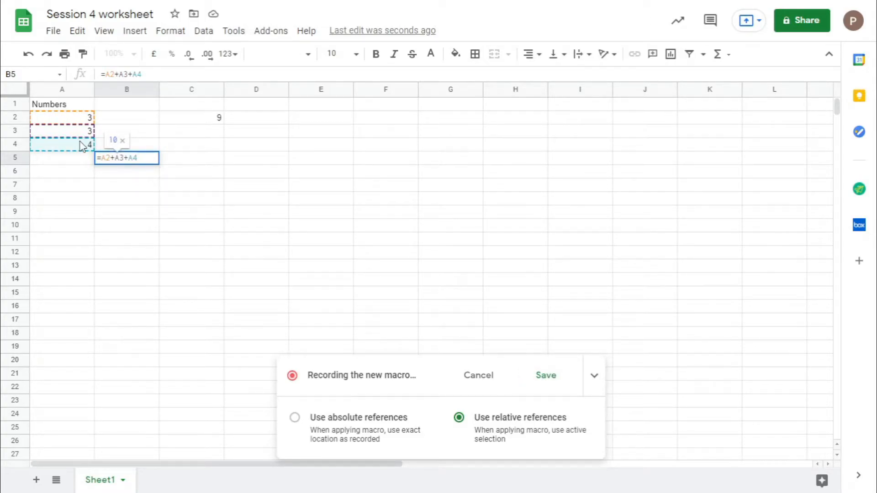
{"action": "left_click", "coordinate": [546, 377]}
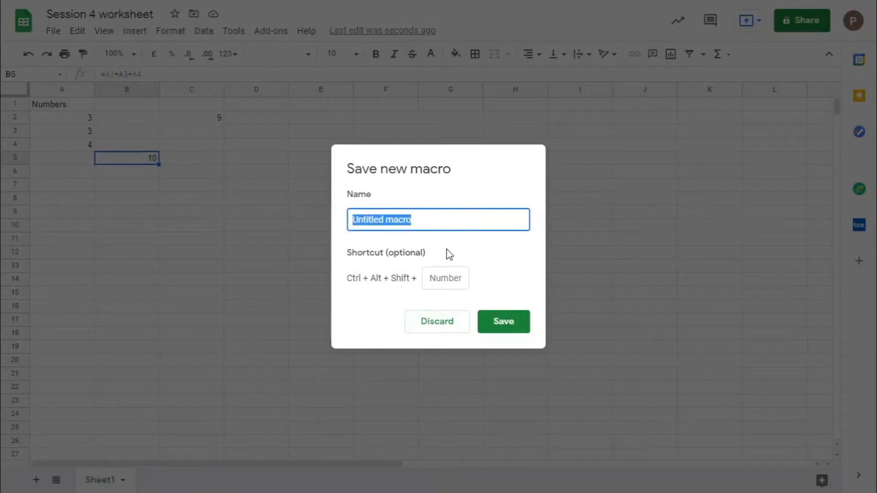
{"action": "type", "text": "Sum"}
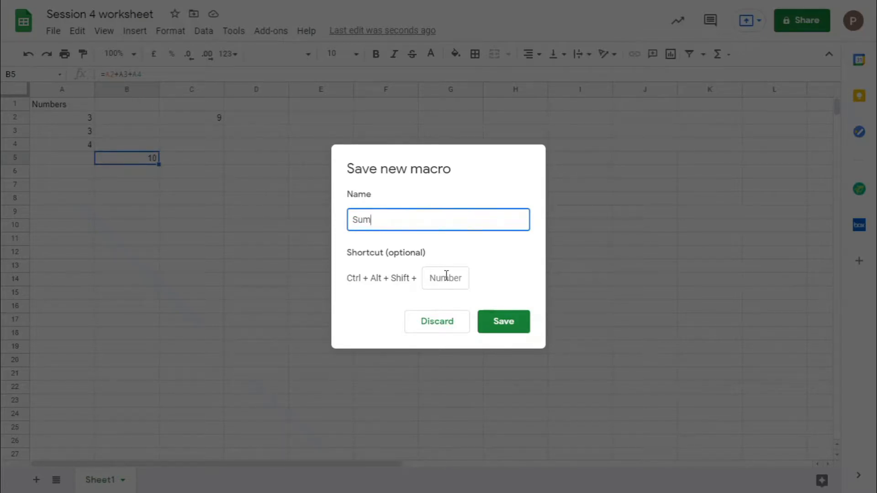
{"action": "left_click", "coordinate": [446, 277]}
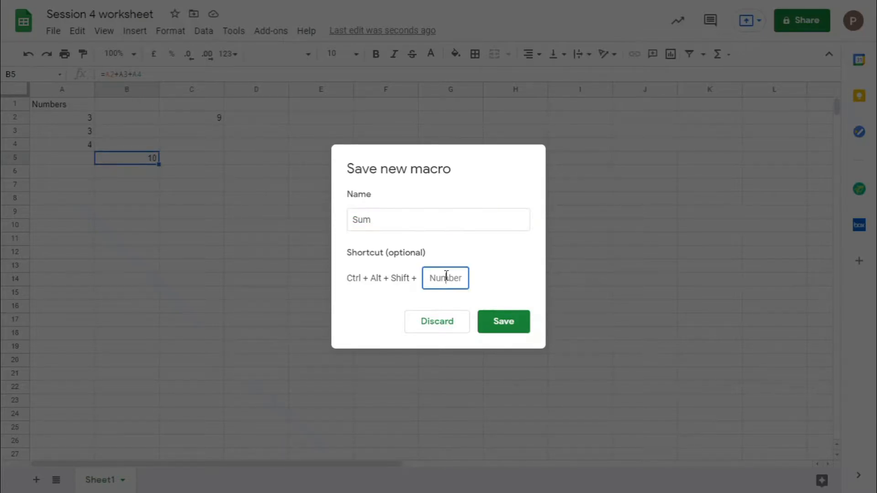
{"action": "type", "text": "1"}
{"action": "left_click", "coordinate": [513, 322]}
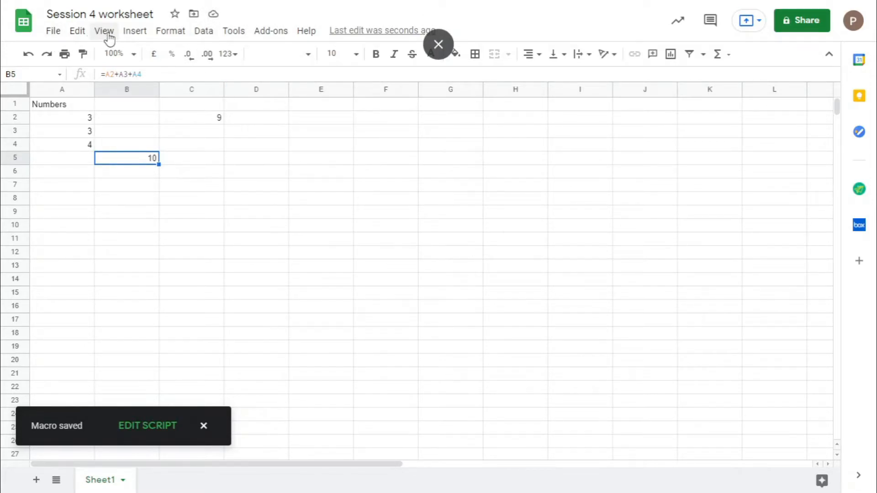
Insert a drawing with a wide bevel rectangle, about 5.5 cm by 1.8 cm, into Sheet1
{"action": "left_click", "coordinate": [131, 33]}
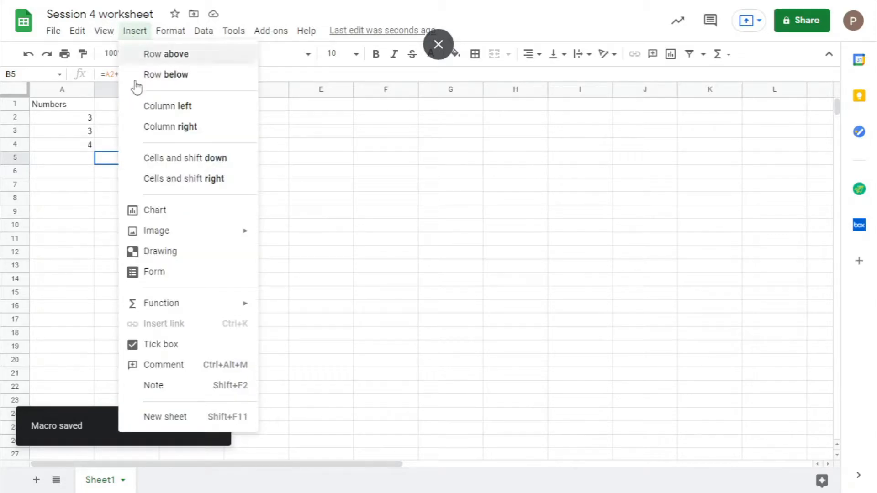
{"action": "left_click", "coordinate": [189, 250]}
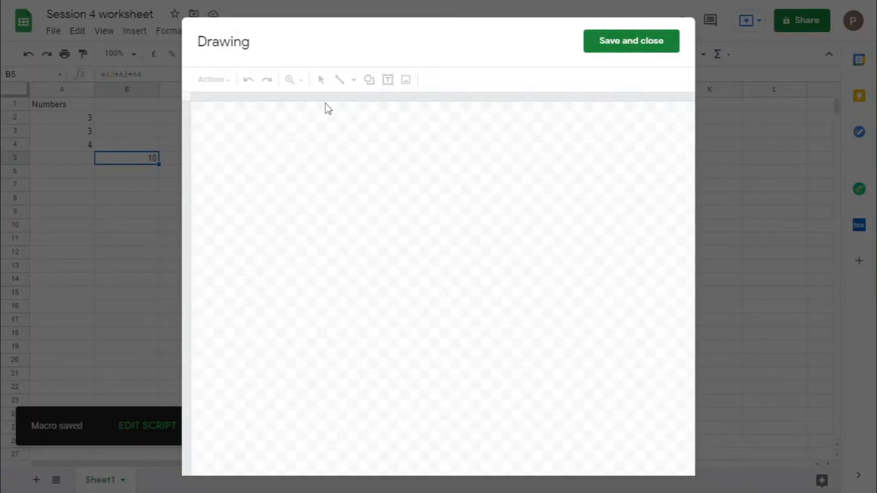
{"action": "left_click", "coordinate": [369, 82]}
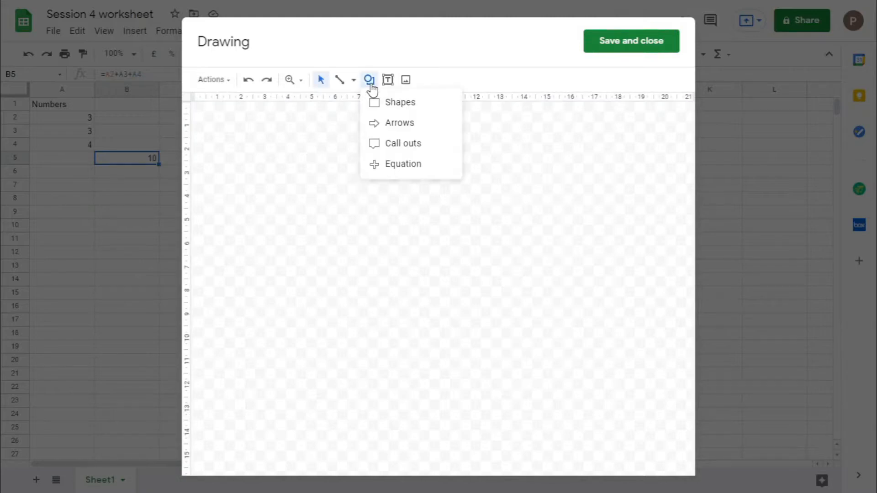
{"action": "mouse_move", "coordinate": [411, 113]}
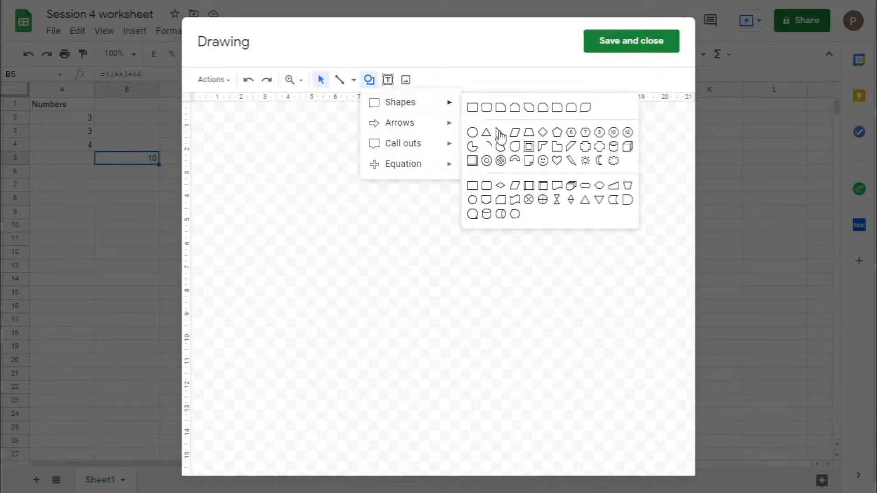
{"action": "left_click", "coordinate": [474, 161]}
{"action": "left_click_drag", "start_coordinate": [278, 204], "coordinate": [408, 247]}
{"action": "left_click", "coordinate": [626, 50]}
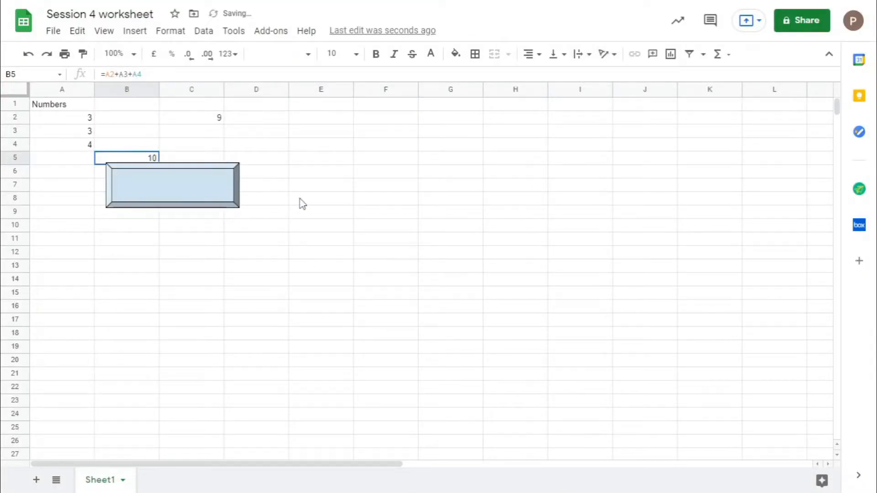
Look through the macro options, including the Sum macro and the functions available for import, then close the Import dialog
{"action": "left_click", "coordinate": [234, 31]}
{"action": "mouse_move", "coordinate": [325, 135]}
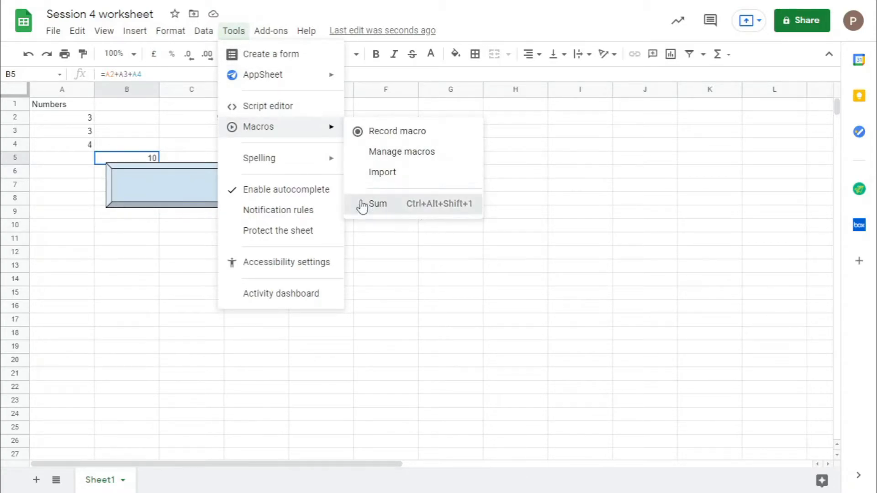
{"action": "left_click", "coordinate": [382, 207]}
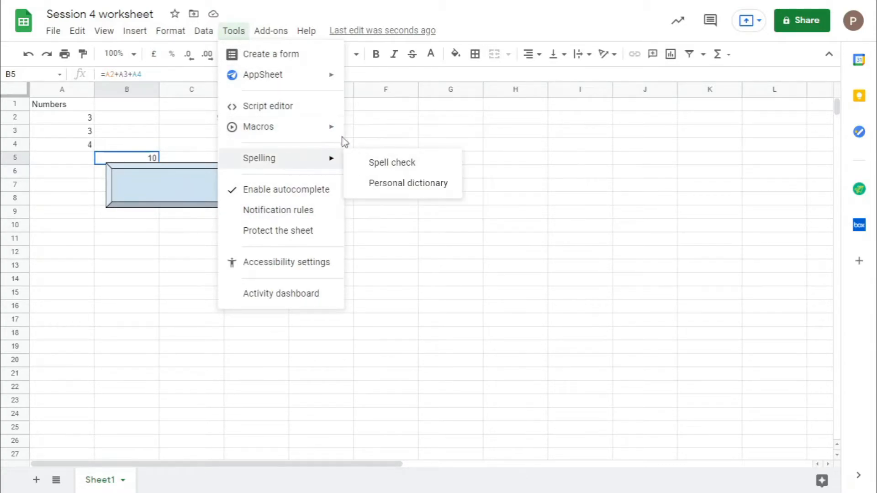
{"action": "mouse_move", "coordinate": [322, 136]}
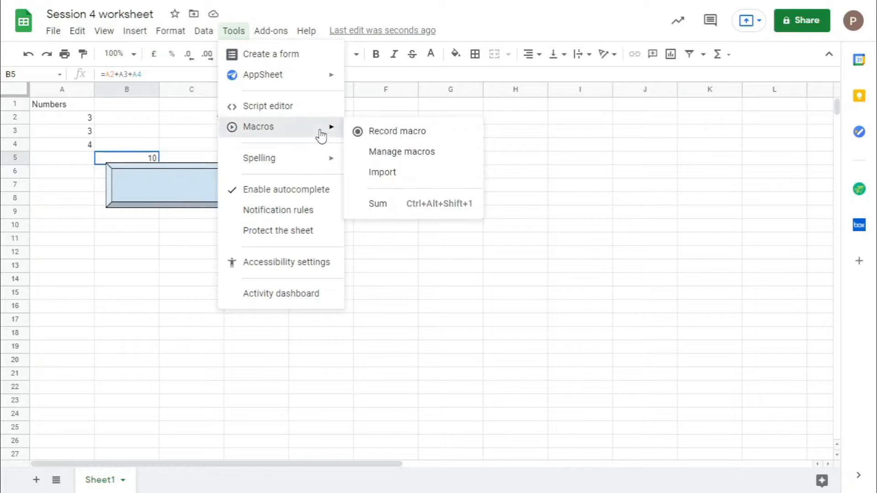
{"action": "left_click", "coordinate": [404, 177]}
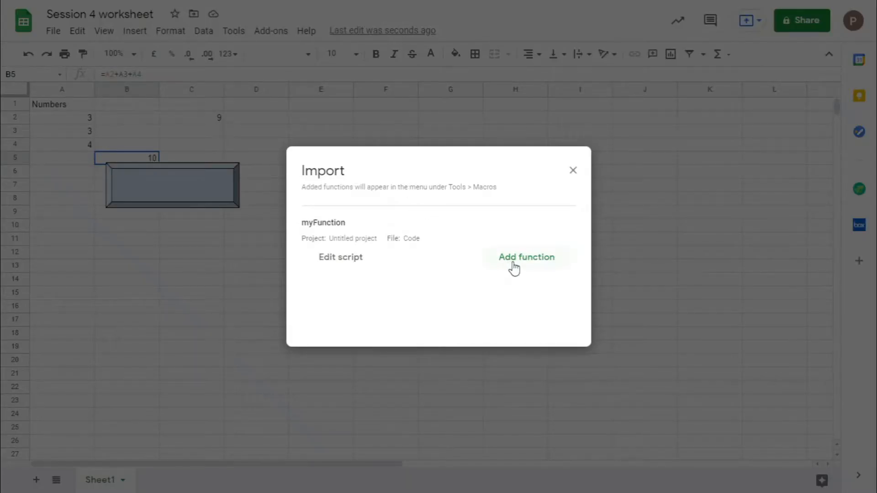
{"action": "left_click", "coordinate": [572, 171]}
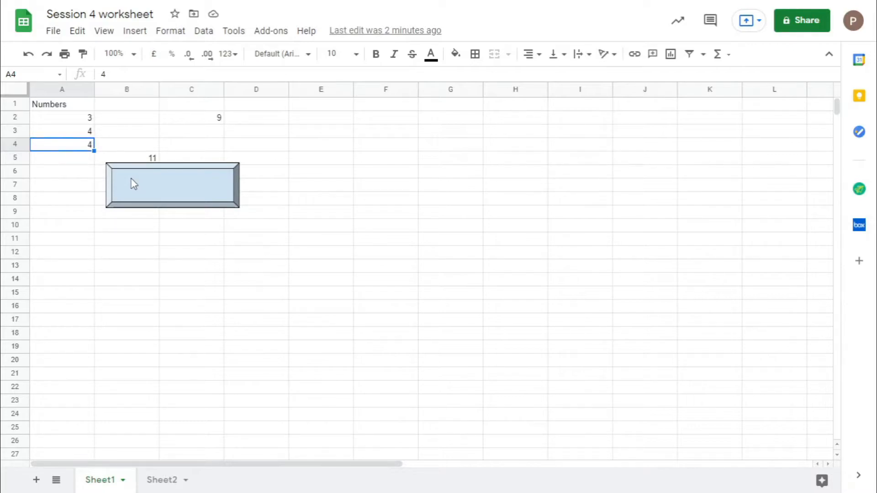
Delete the bevel rectangle drawing from Sheet1
{"action": "left_click", "coordinate": [232, 182]}
{"action": "right_click", "coordinate": [234, 176]}
{"action": "left_click", "coordinate": [232, 174]}
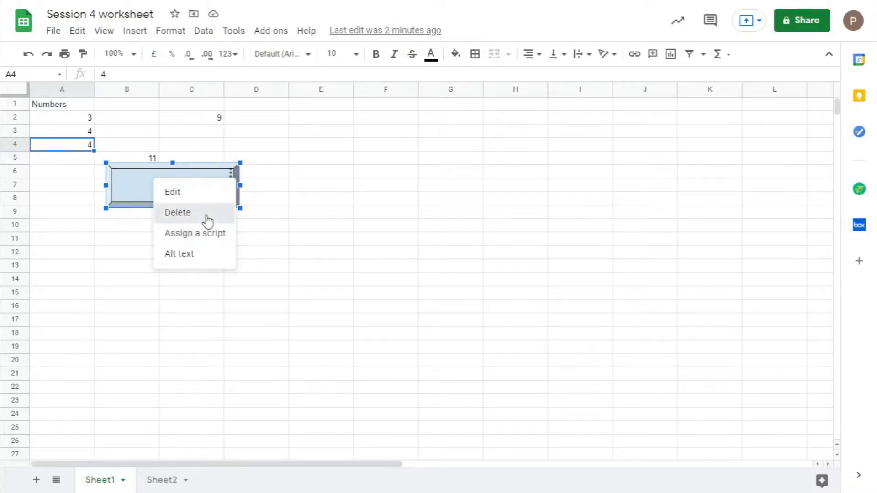
{"action": "left_click", "coordinate": [205, 213]}
Run a spell check on Sheet1
{"action": "left_click", "coordinate": [233, 31]}
{"action": "mouse_move", "coordinate": [313, 163]}
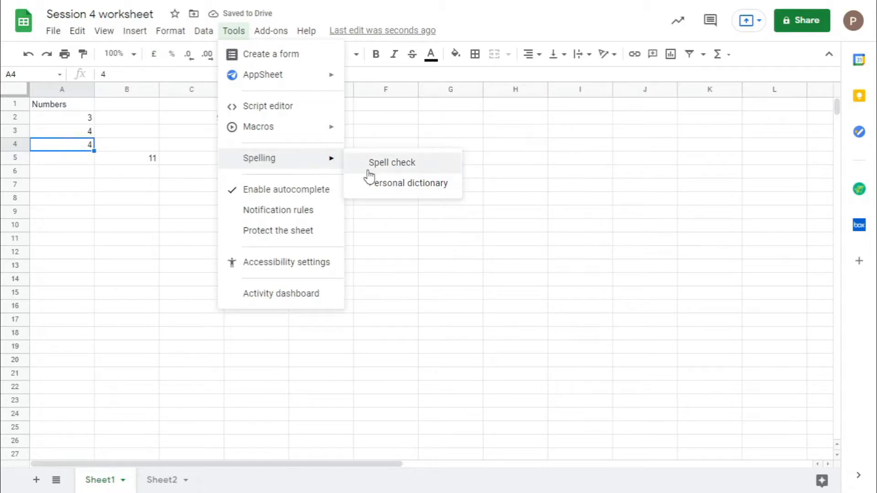
{"action": "left_click", "coordinate": [390, 165]}
Enter the misspelled sample text "What is tha name?" in cell C6
{"action": "left_click", "coordinate": [183, 172]}
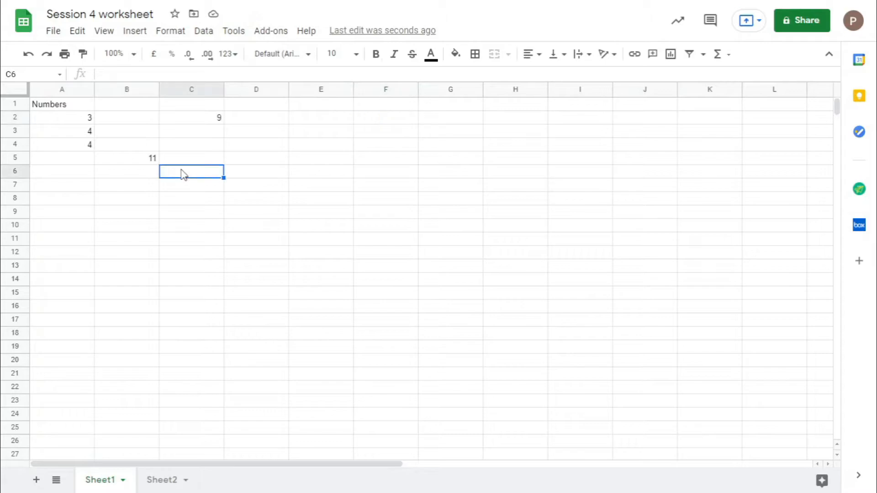
{"action": "type", "text": "What"}
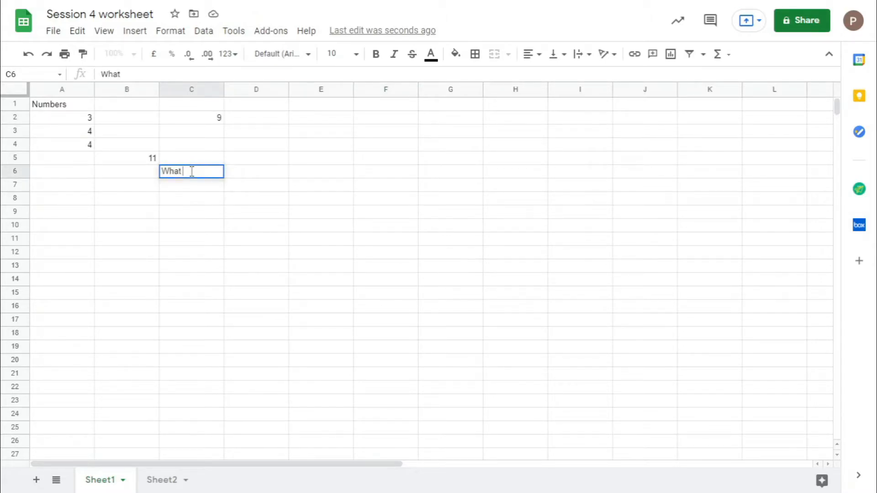
{"action": "type", "text": " is tha name?"}
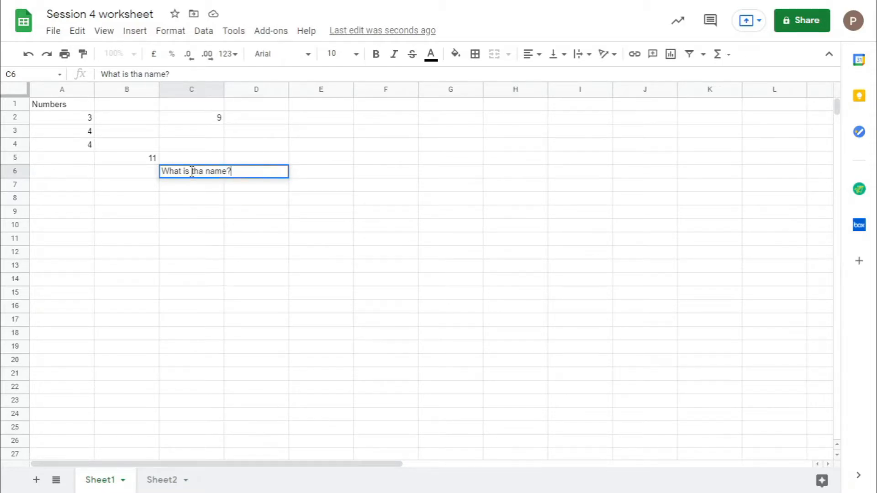
Confirm the text in cell C6 and widen column C so the sentence fits
{"action": "left_click", "coordinate": [213, 146]}
{"action": "left_click", "coordinate": [218, 182]}
{"action": "left_click", "coordinate": [210, 173]}
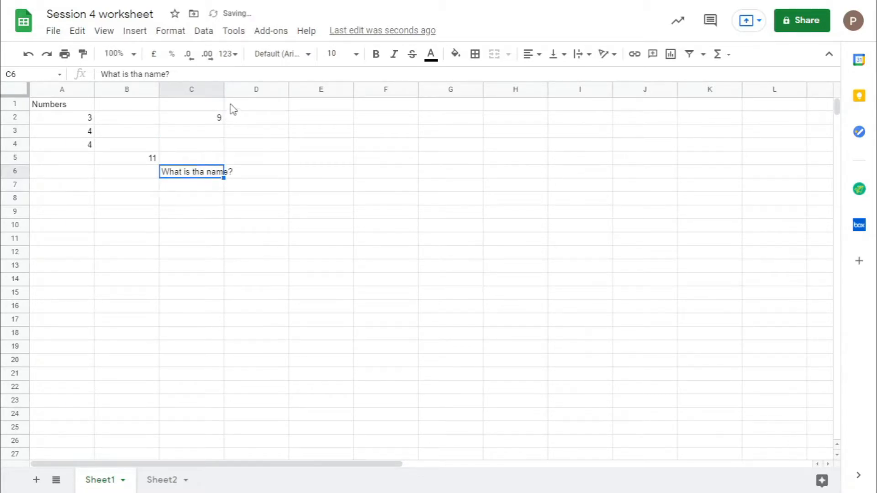
{"action": "left_click_drag", "start_coordinate": [223, 85], "coordinate": [254, 87]}
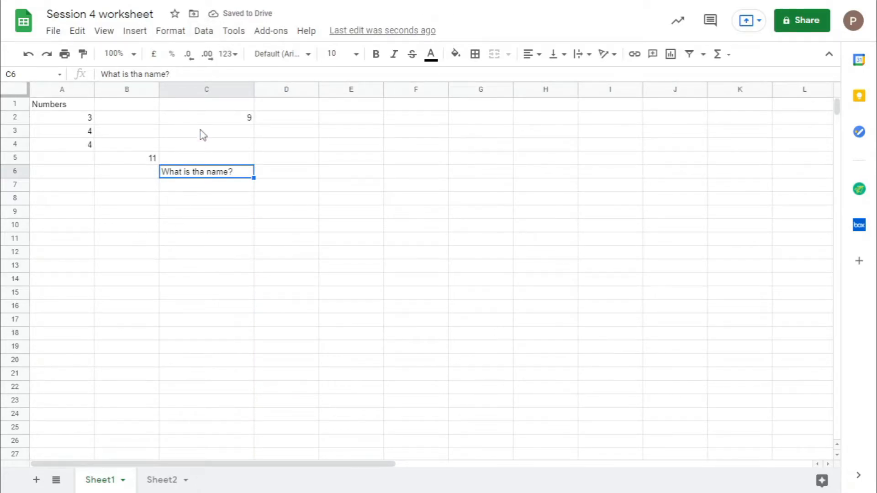
Run a spell check that changes "tha" to "the" in cell C6, and undo the correction
{"action": "left_click", "coordinate": [234, 31]}
{"action": "mouse_move", "coordinate": [286, 163]}
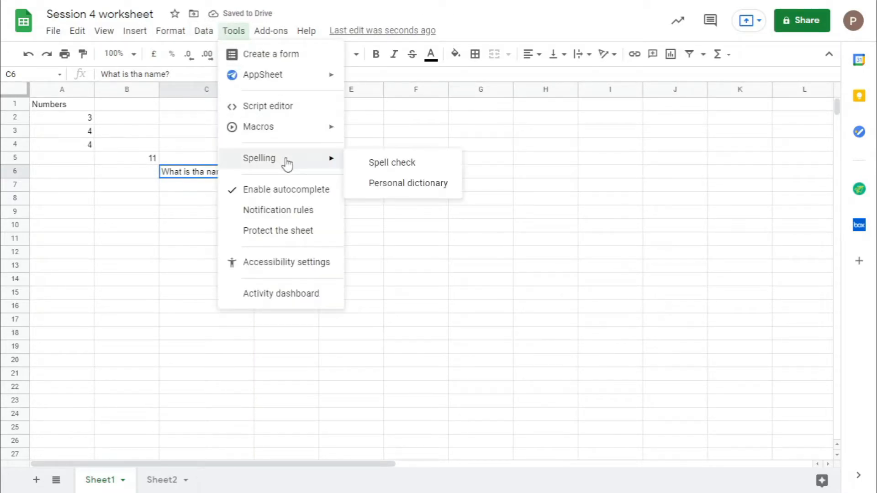
{"action": "left_click", "coordinate": [394, 163]}
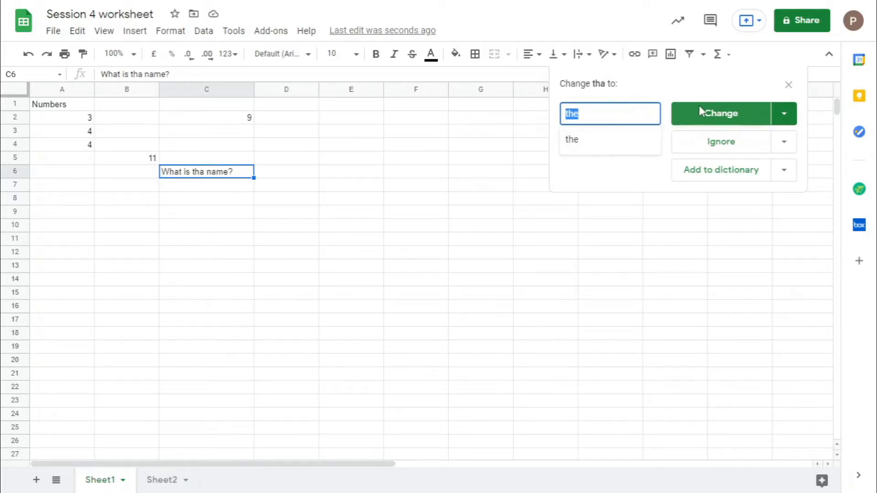
{"action": "left_click", "coordinate": [715, 109]}
{"action": "left_click", "coordinate": [716, 108]}
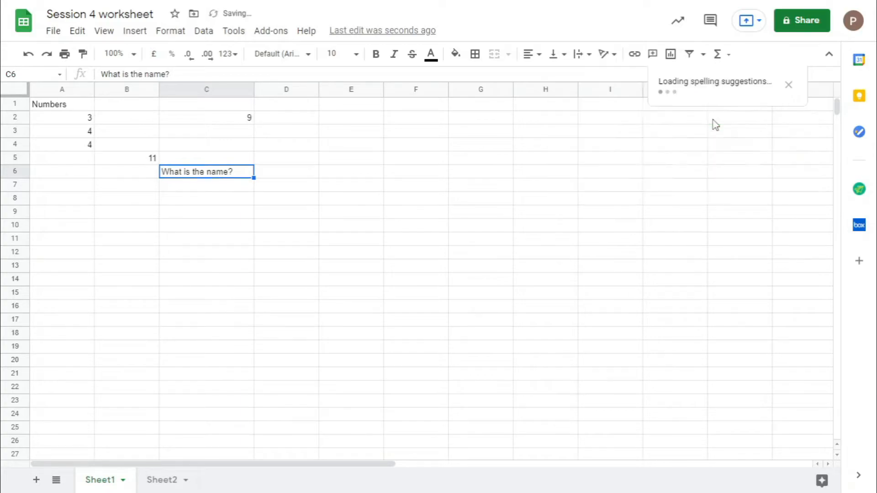
{"action": "key", "text": "ctrl+z"}
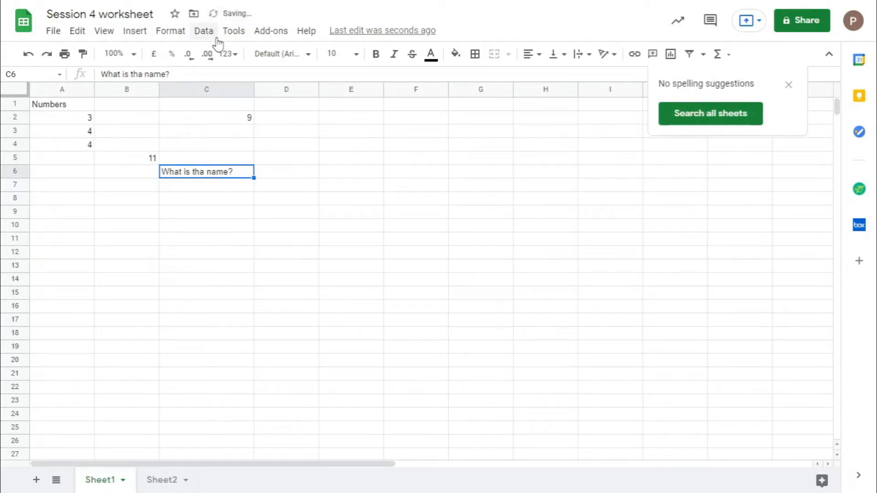
Search all sheets for spelling errors, add "tha" to the personal dictionary and view the dictionary's word list
{"action": "left_click", "coordinate": [698, 110]}
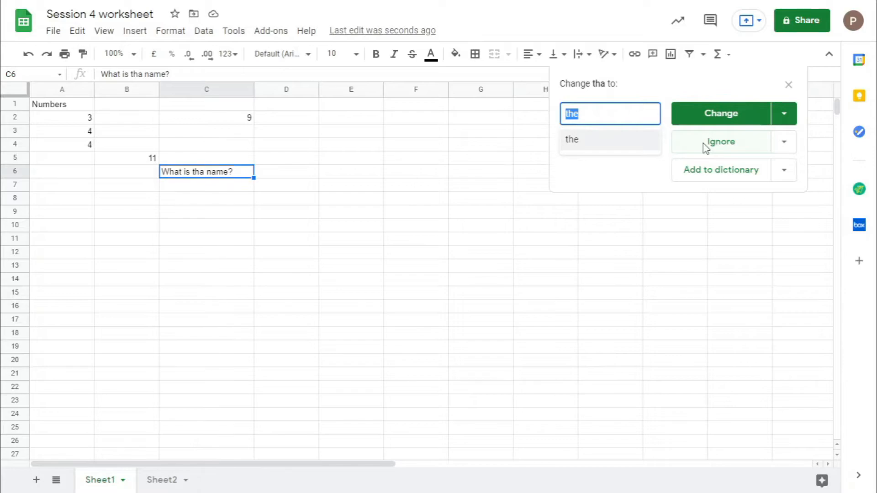
{"action": "left_click", "coordinate": [746, 172]}
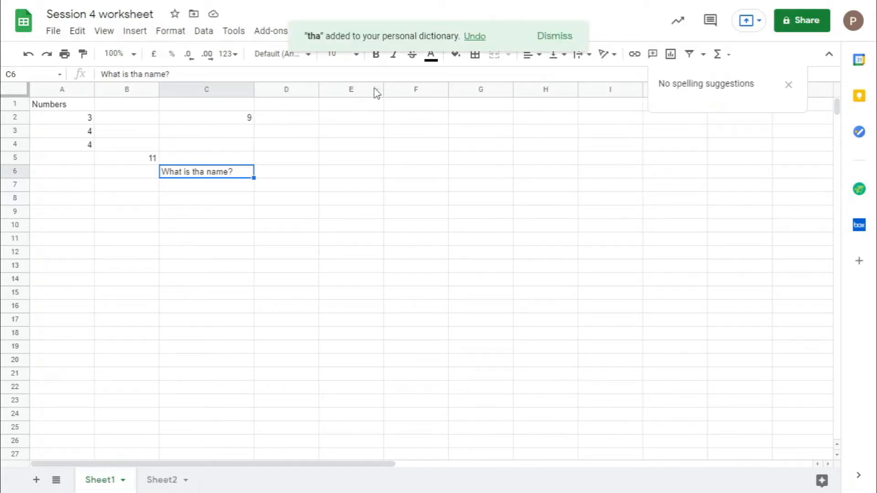
{"action": "left_click", "coordinate": [233, 36]}
{"action": "mouse_move", "coordinate": [295, 166]}
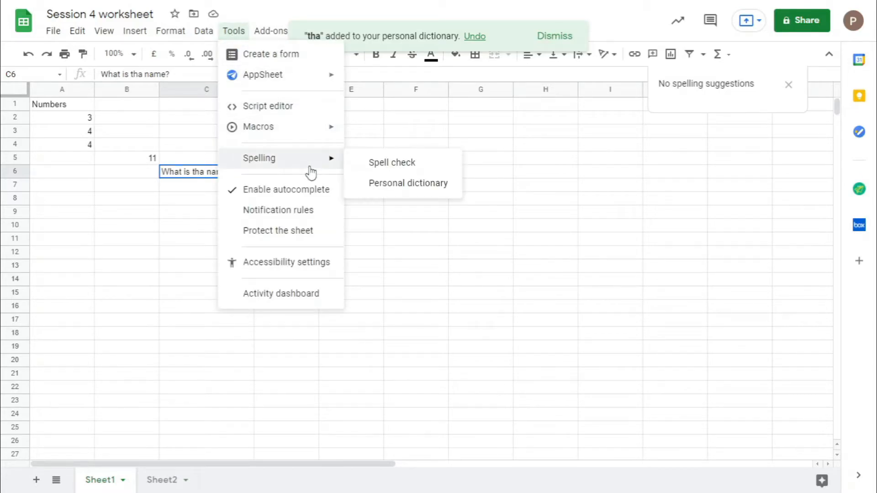
{"action": "left_click", "coordinate": [404, 180]}
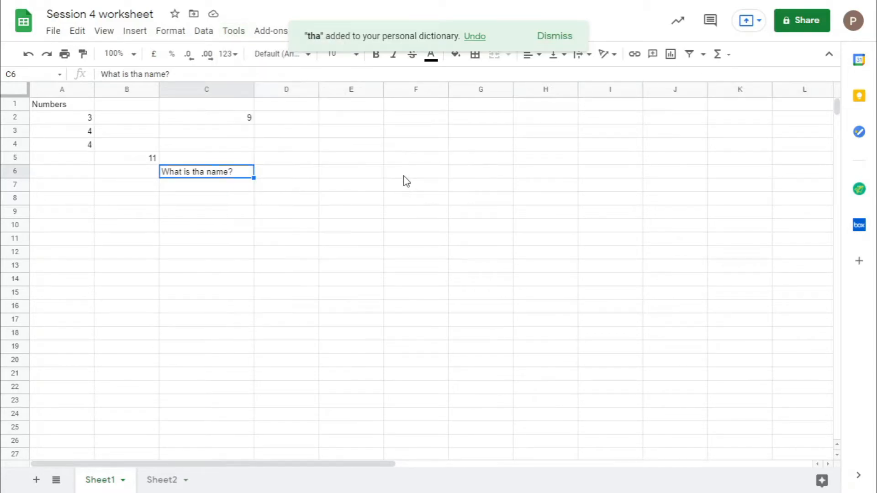
{"action": "left_click", "coordinate": [229, 35]}
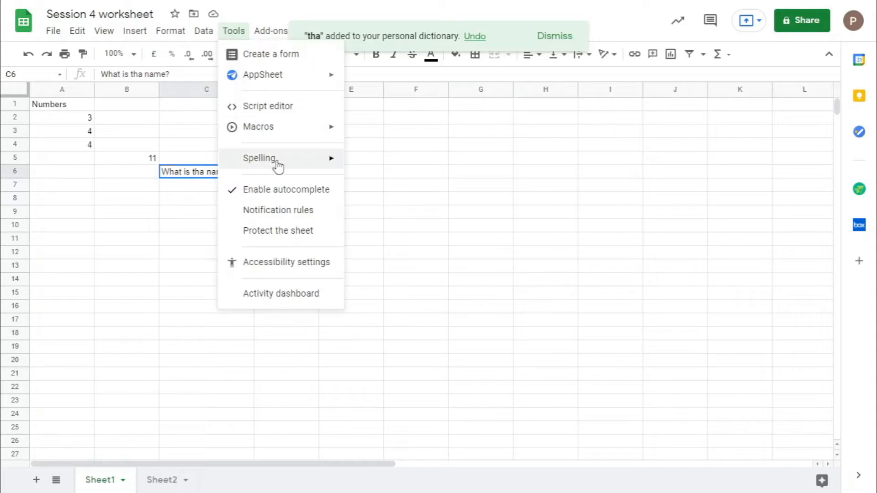
{"action": "mouse_move", "coordinate": [336, 165]}
{"action": "left_click", "coordinate": [378, 186]}
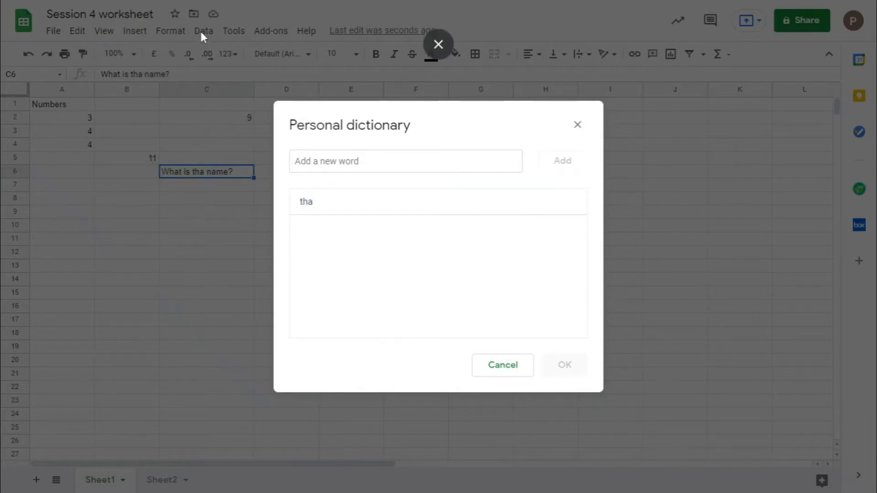
{"action": "left_click", "coordinate": [579, 126]}
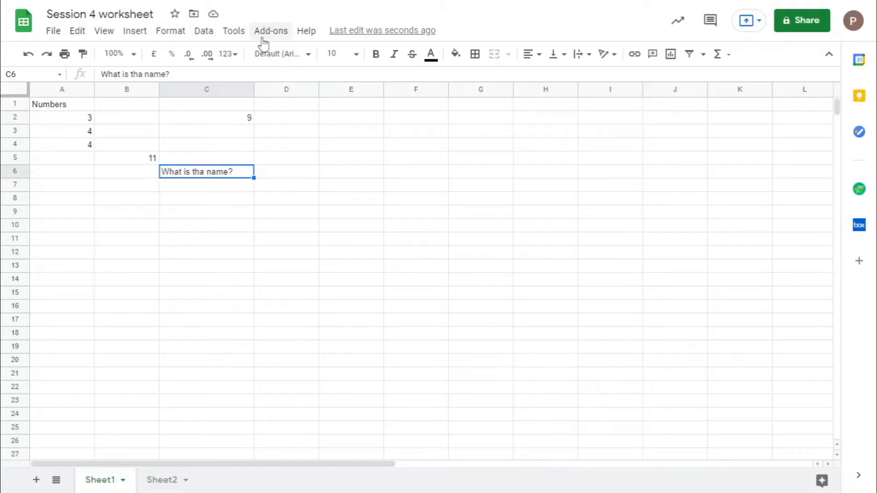
Run the spell check again on Sheet1 and close its result
{"action": "left_click", "coordinate": [234, 31]}
{"action": "mouse_move", "coordinate": [333, 161]}
{"action": "left_click", "coordinate": [363, 162]}
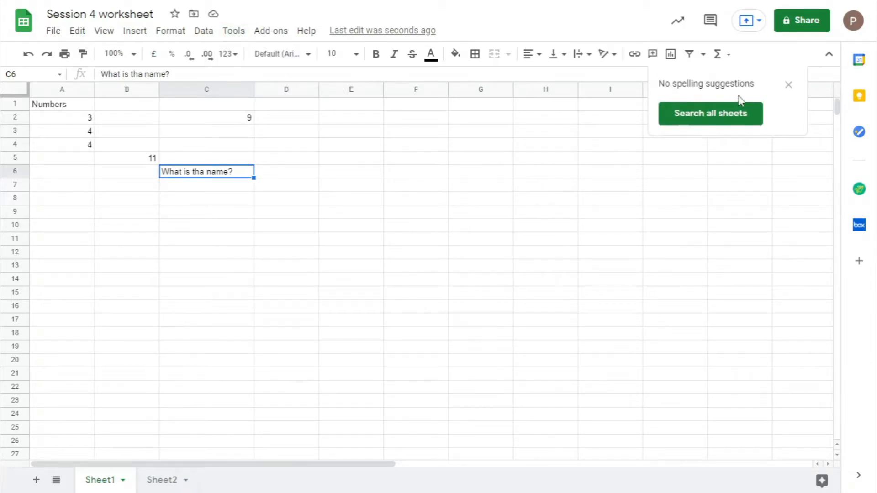
{"action": "left_click", "coordinate": [789, 85]}
Remove the word "tha" from the personal dictionary and save the change
{"action": "left_click", "coordinate": [234, 31]}
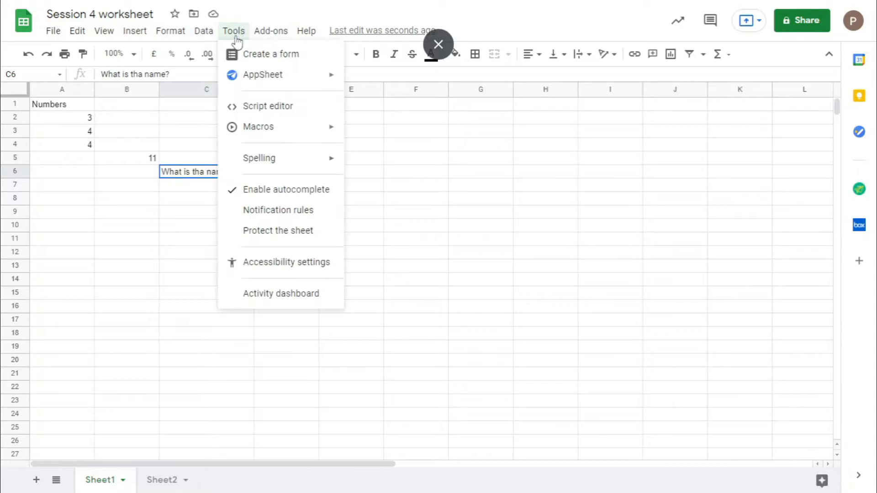
{"action": "mouse_move", "coordinate": [288, 173]}
{"action": "left_click", "coordinate": [382, 182]}
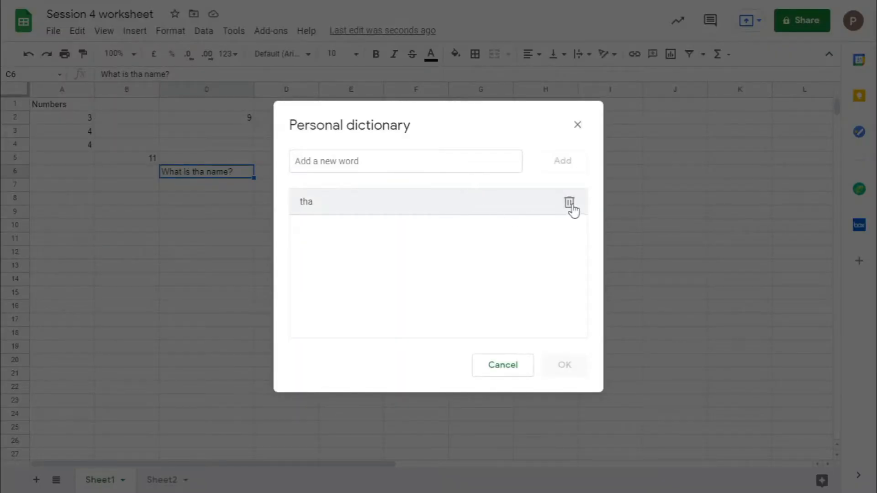
{"action": "left_click", "coordinate": [570, 203]}
{"action": "left_click", "coordinate": [565, 365]}
Run a spell check on Sheet1 and replace "tha" with "the" in cell C6
{"action": "left_click", "coordinate": [203, 30]}
{"action": "left_click", "coordinate": [234, 30]}
{"action": "left_click", "coordinate": [231, 32]}
{"action": "mouse_move", "coordinate": [320, 160]}
{"action": "left_click", "coordinate": [380, 164]}
{"action": "left_click", "coordinate": [736, 116]}
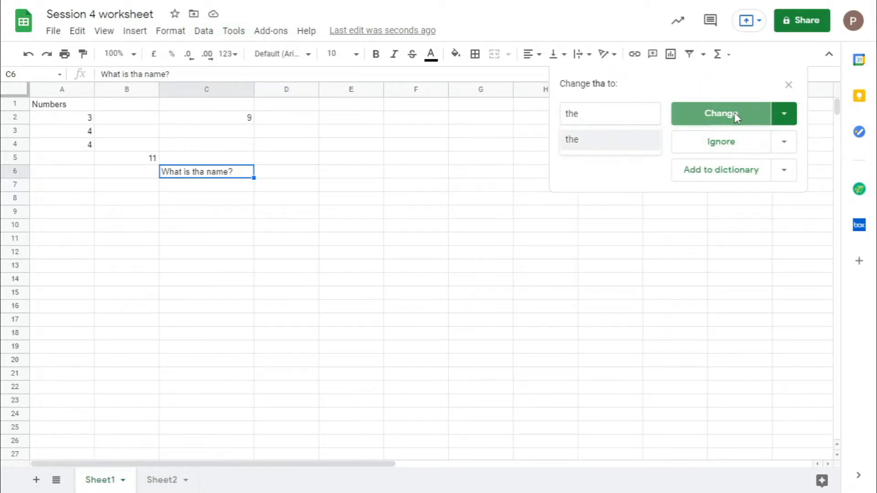
{"action": "left_click", "coordinate": [243, 240]}
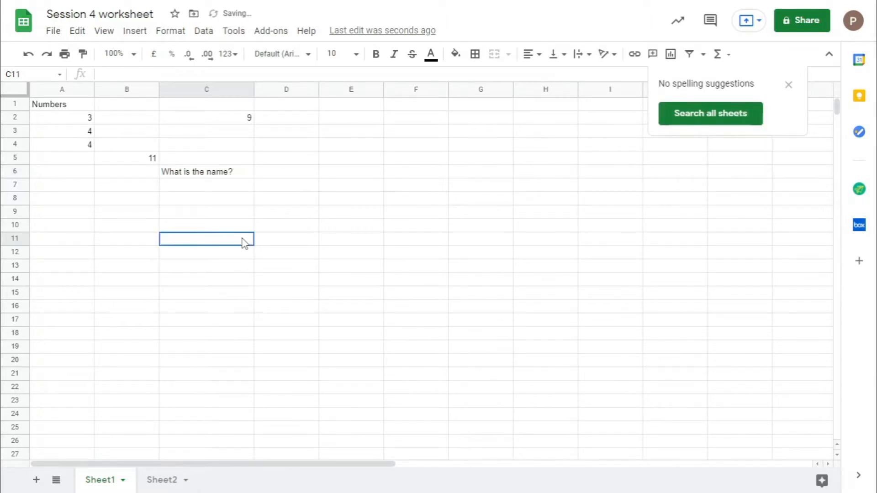
{"action": "left_click", "coordinate": [221, 199]}
{"action": "left_click", "coordinate": [790, 87]}
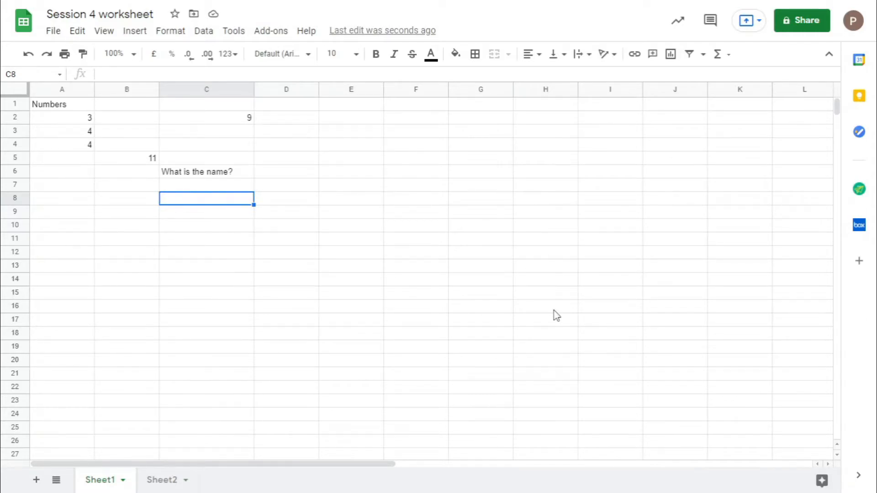
{"action": "left_click", "coordinate": [234, 30]}
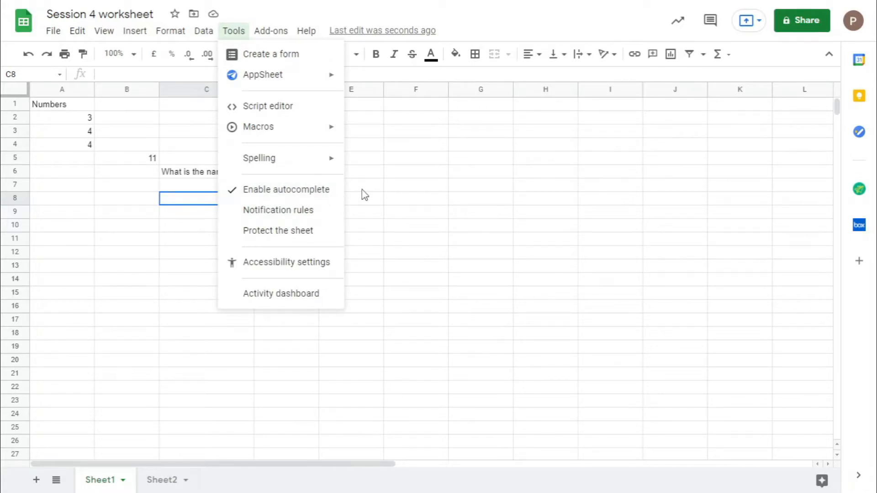
{"action": "left_click", "coordinate": [395, 149]}
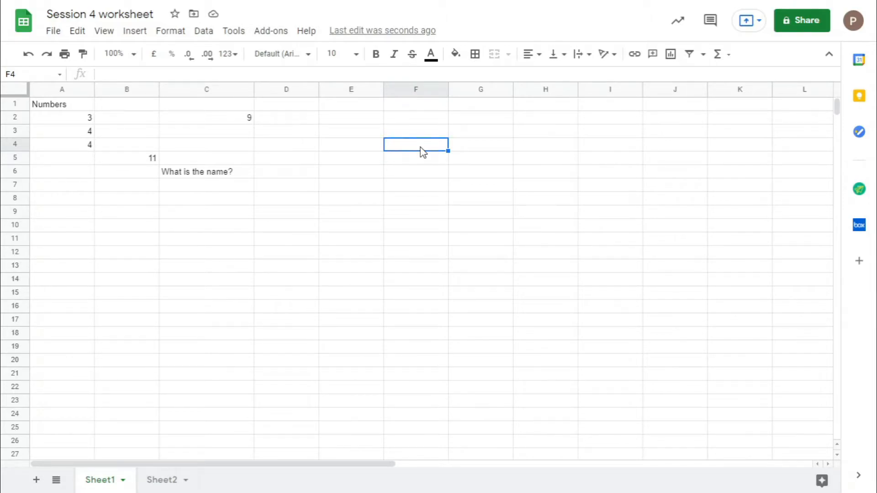
Enter the formula =A2 in cell B2
{"action": "left_click", "coordinate": [155, 120]}
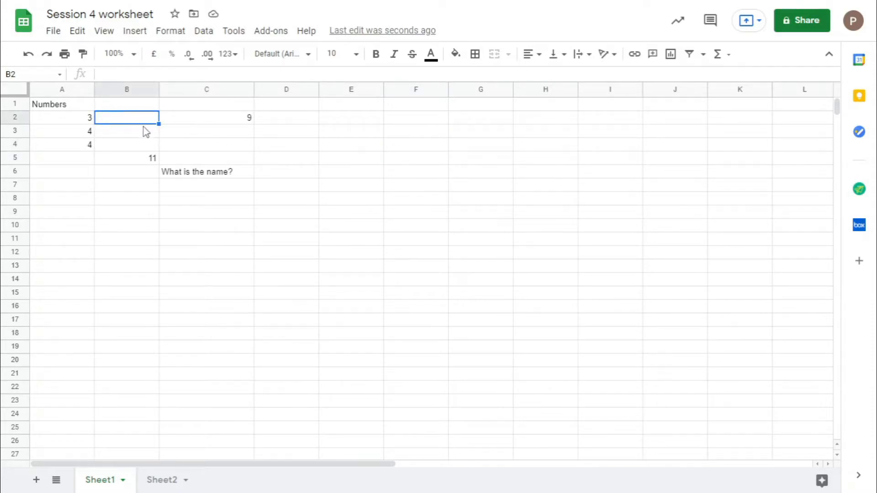
{"action": "type", "text": "="}
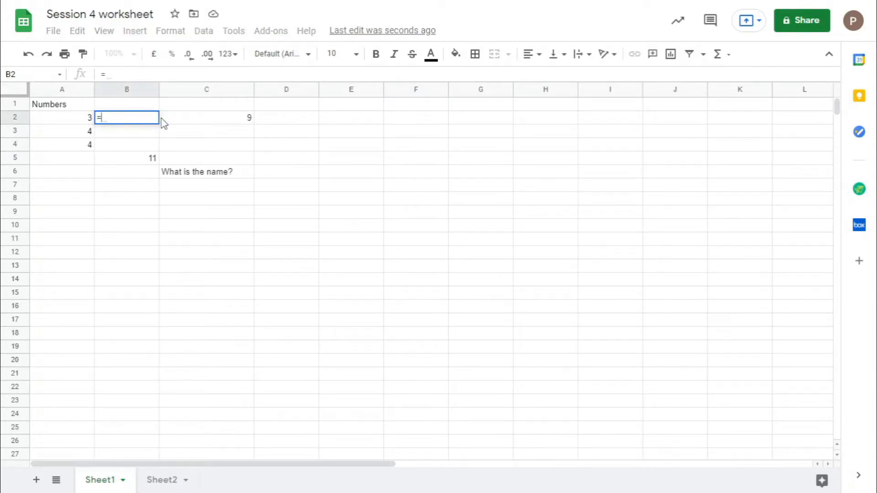
{"action": "left_click_drag", "start_coordinate": [69, 105], "coordinate": [79, 119]}
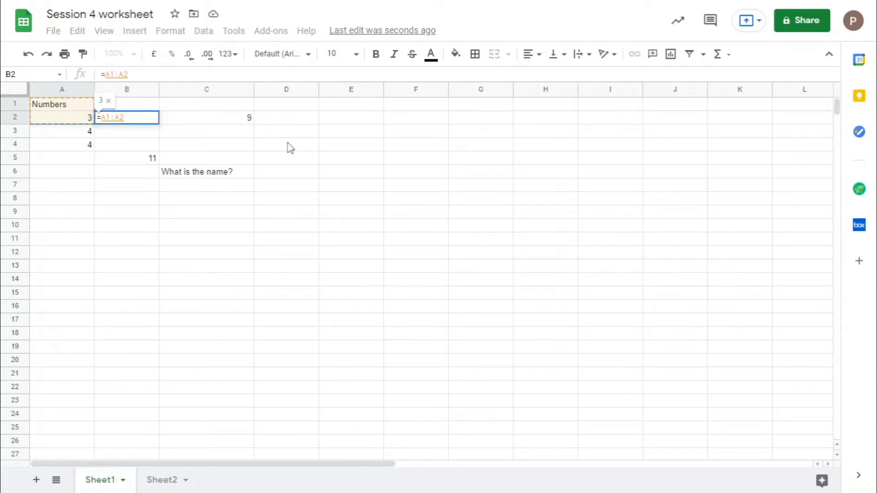
{"action": "left_click", "coordinate": [69, 117]}
{"action": "key", "text": "Return"}
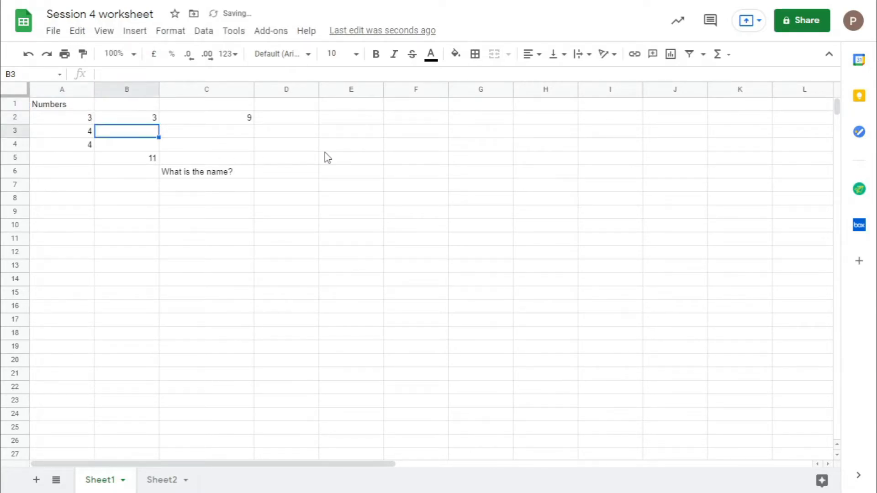
Fill the formula in B2 down to B4 and select the filled cells B3:B4
{"action": "left_click", "coordinate": [154, 120]}
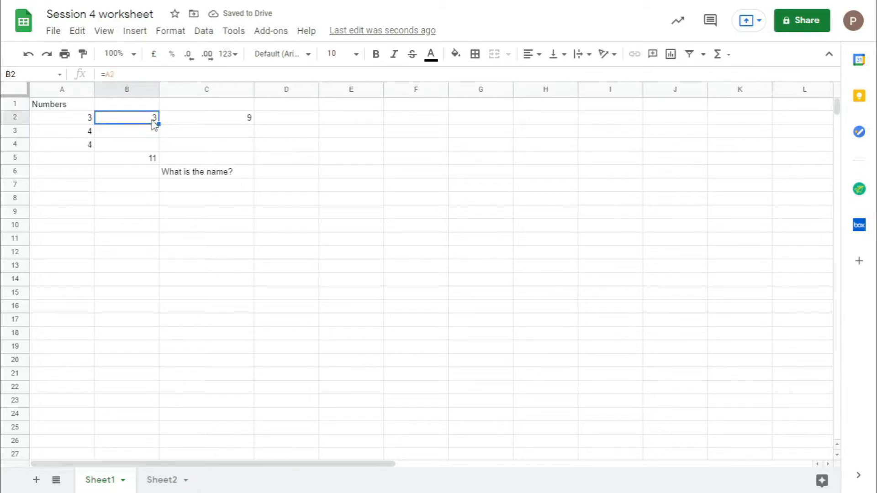
{"action": "left_click_drag", "start_coordinate": [158, 123], "coordinate": [158, 145]}
{"action": "left_click", "coordinate": [196, 144]}
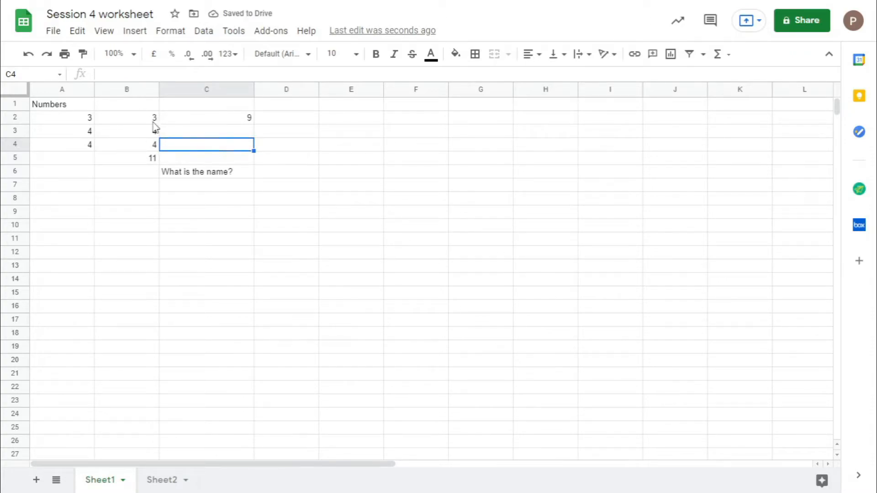
{"action": "left_click_drag", "start_coordinate": [149, 133], "coordinate": [154, 149]}
{"action": "left_click", "coordinate": [204, 32]}
{"action": "left_click", "coordinate": [227, 34]}
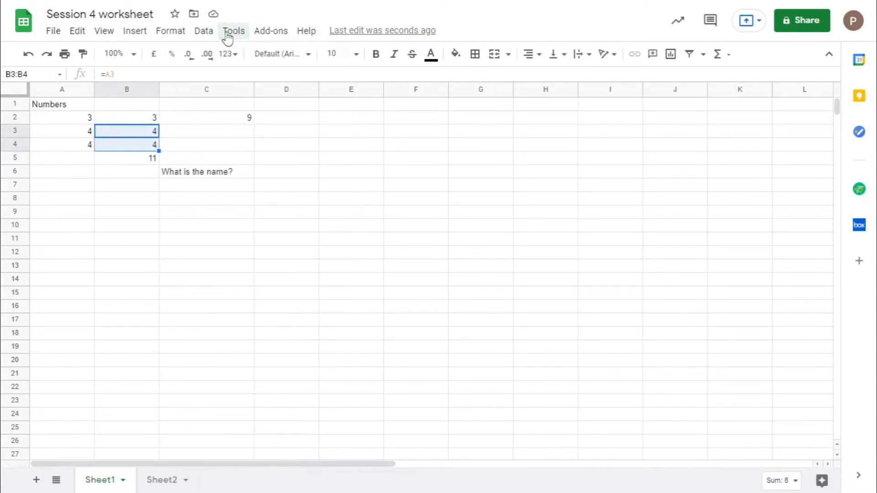
{"action": "left_click", "coordinate": [228, 35]}
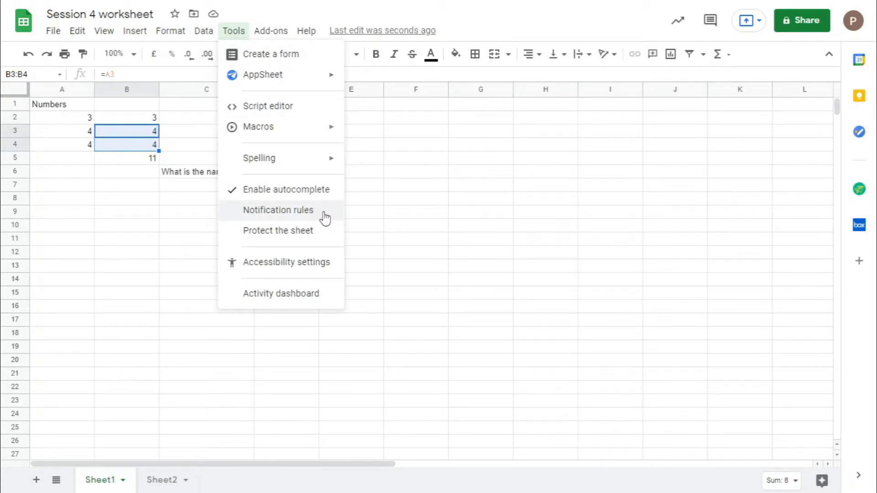
{"action": "left_click", "coordinate": [415, 111]}
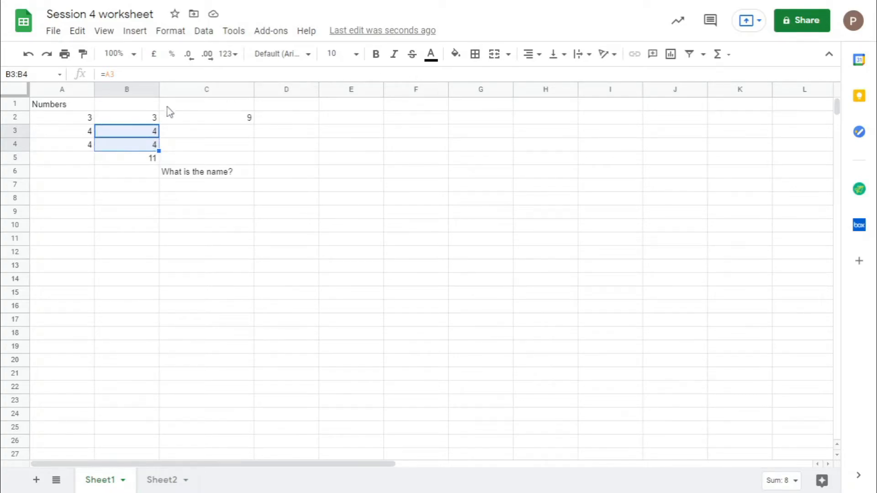
Open the notification rules and compare the triggers "Any changes are made" and "A user submits a form"
{"action": "left_click", "coordinate": [216, 33]}
{"action": "left_click", "coordinate": [232, 34]}
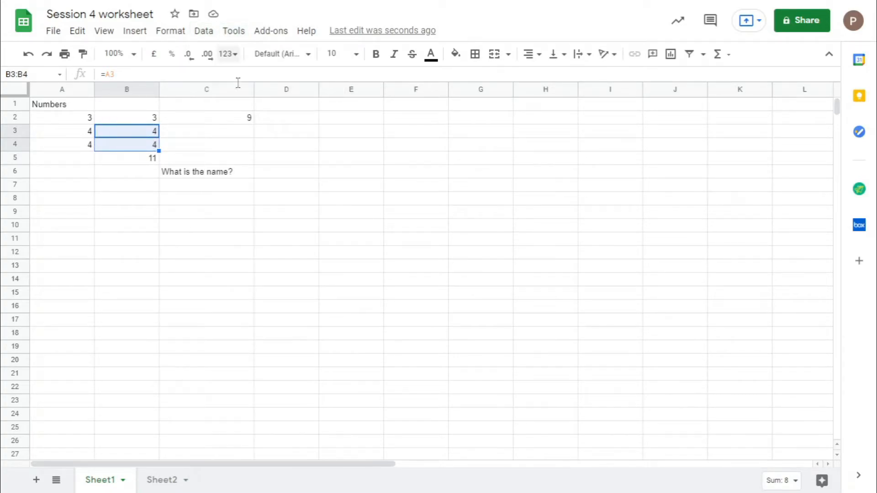
{"action": "left_click", "coordinate": [235, 35]}
{"action": "left_click", "coordinate": [297, 209]}
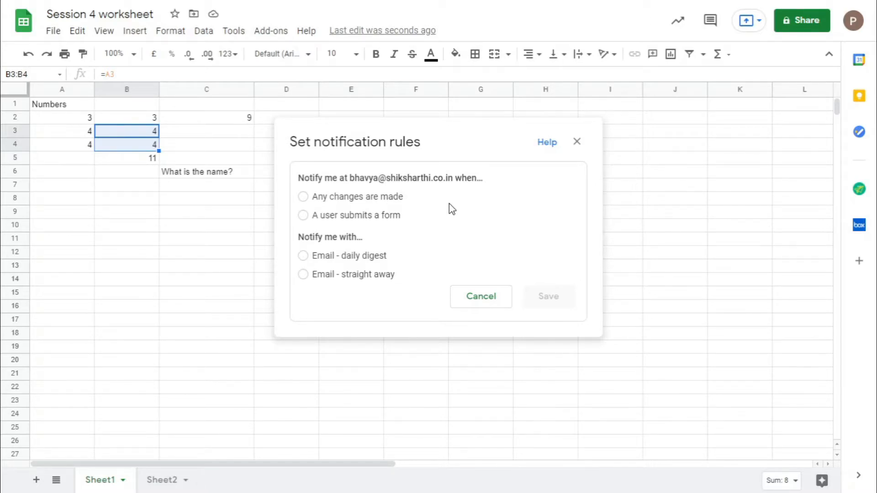
{"action": "left_click", "coordinate": [385, 199]}
{"action": "left_click", "coordinate": [357, 219]}
{"action": "left_click", "coordinate": [304, 199]}
{"action": "left_click", "coordinate": [315, 222]}
{"action": "left_click", "coordinate": [309, 199]}
{"action": "left_click", "coordinate": [337, 214]}
{"action": "left_click", "coordinate": [371, 199]}
Compare the "Email - daily digest" and "Email - straight away" options, then close the notification rules without saving
{"action": "left_click", "coordinate": [332, 257]}
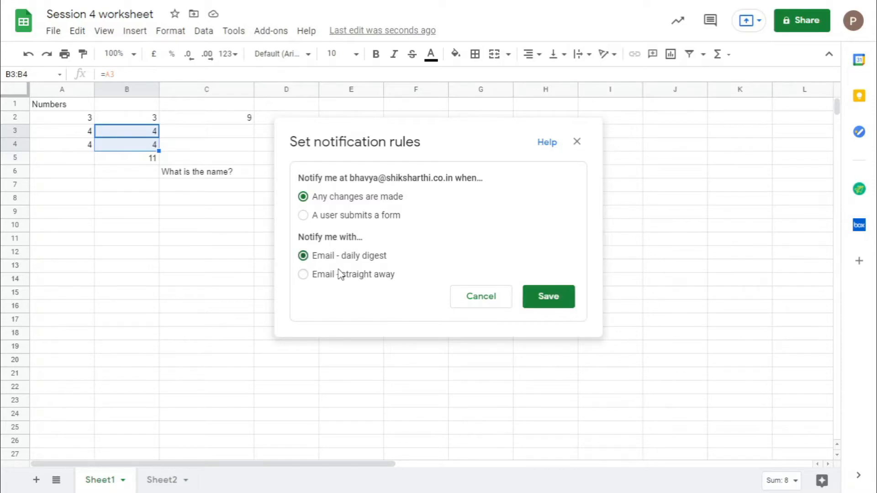
{"action": "left_click", "coordinate": [333, 279]}
{"action": "left_click", "coordinate": [332, 255]}
{"action": "left_click", "coordinate": [323, 278]}
{"action": "left_click", "coordinate": [577, 143]}
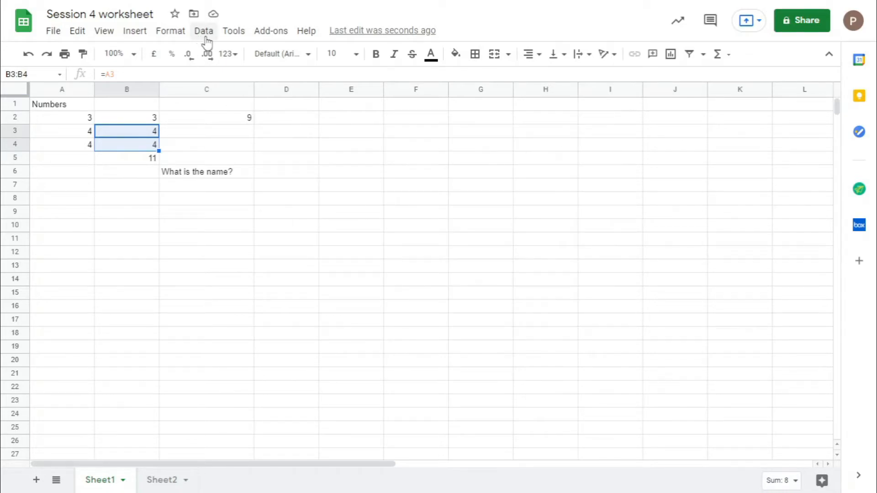
Protect Sheet1 and restrict who can edit it to "Only you"
{"action": "left_click", "coordinate": [233, 32]}
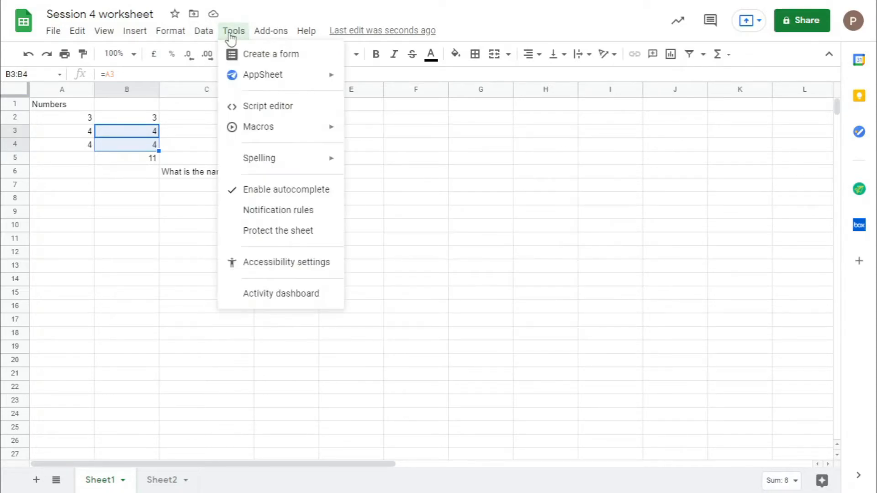
{"action": "left_click", "coordinate": [285, 234]}
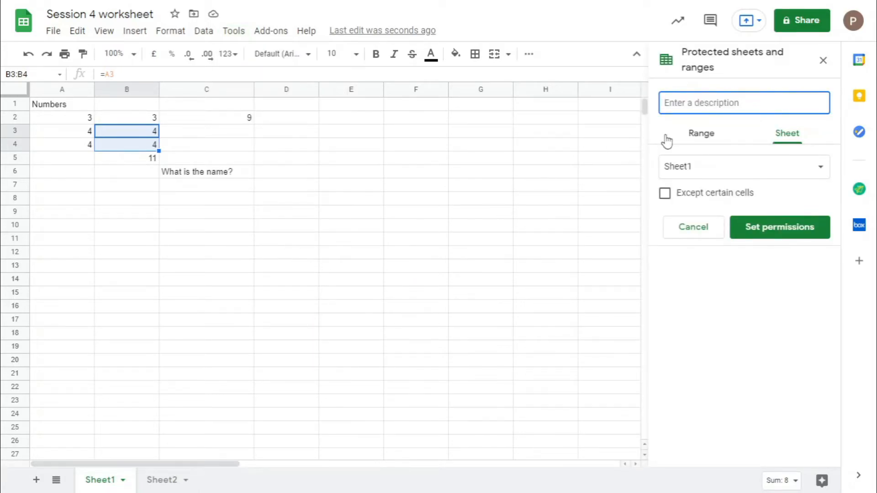
{"action": "left_click", "coordinate": [712, 167]}
{"action": "left_click", "coordinate": [712, 166]}
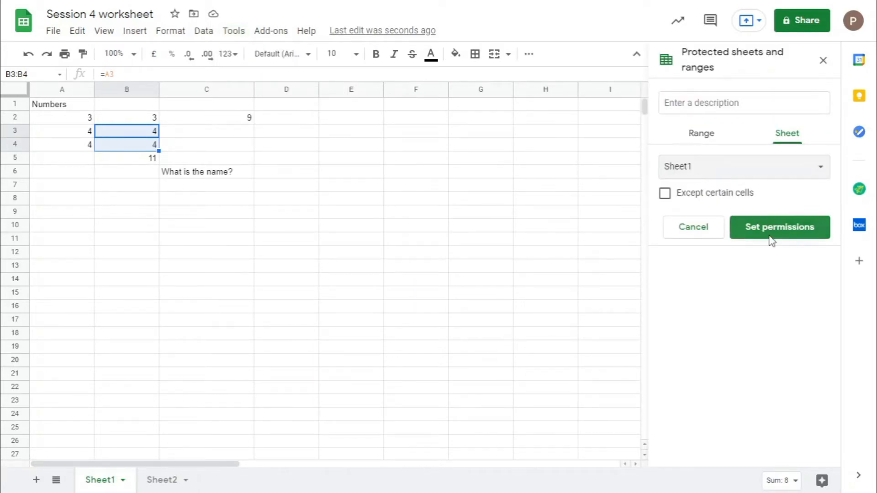
{"action": "left_click", "coordinate": [772, 240]}
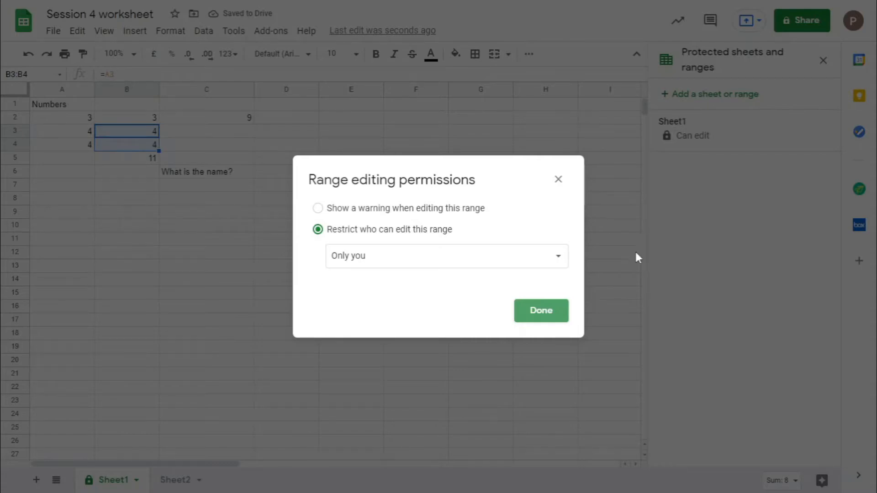
{"action": "left_click", "coordinate": [525, 258]}
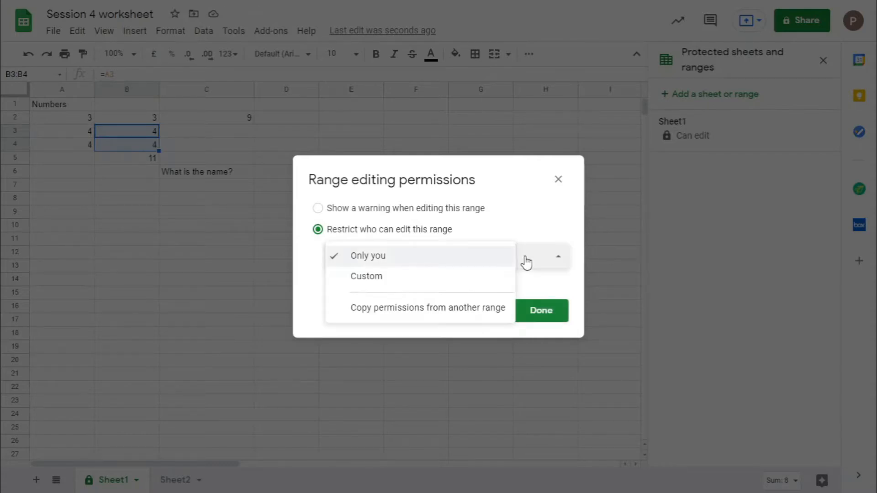
{"action": "left_click", "coordinate": [454, 260]}
{"action": "left_click", "coordinate": [524, 307]}
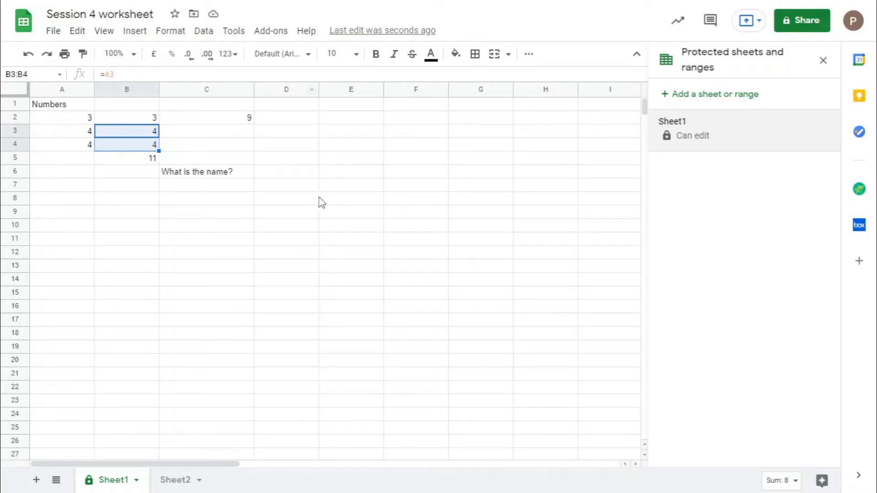
{"action": "left_click", "coordinate": [231, 32]}
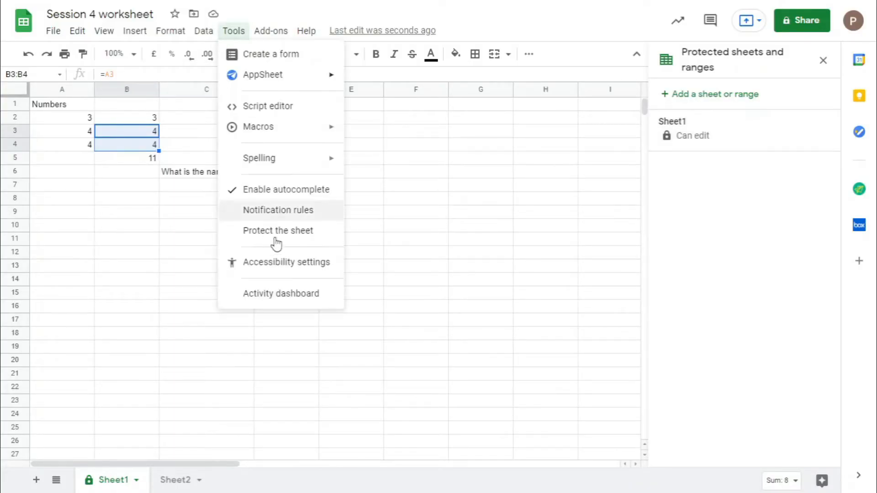
{"action": "left_click", "coordinate": [296, 237]}
{"action": "left_click", "coordinate": [783, 227]}
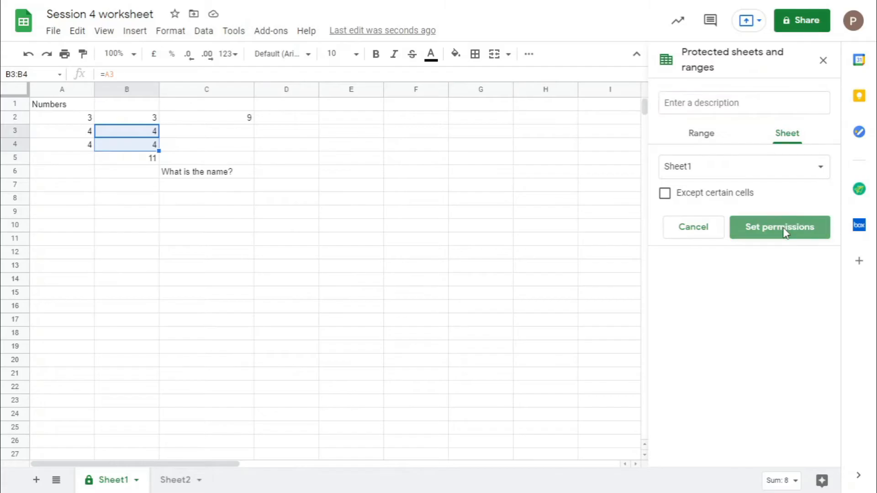
{"action": "left_click", "coordinate": [580, 280]}
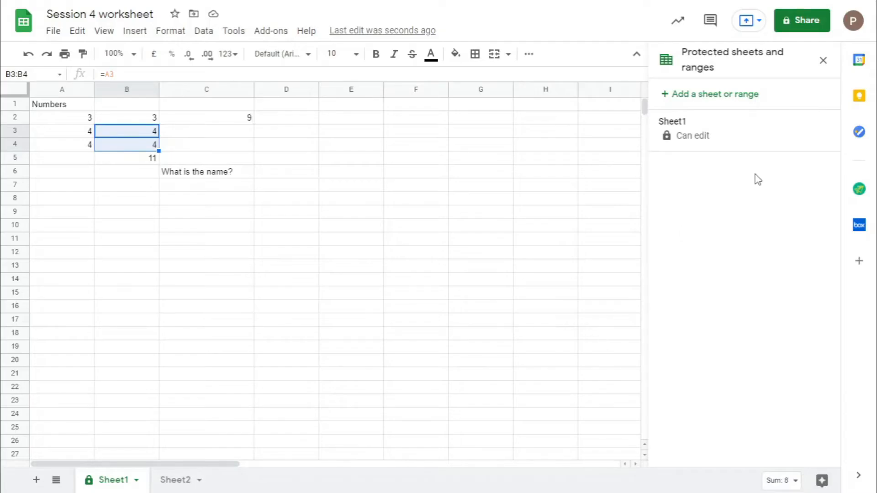
Change the Sheet1 protection's permissions to "Show a warning when editing this range"
{"action": "left_click", "coordinate": [711, 144]}
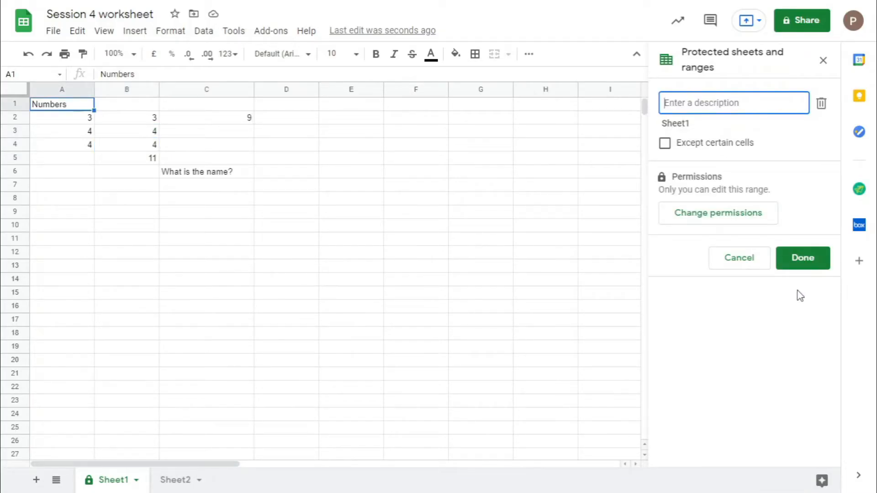
{"action": "left_click", "coordinate": [731, 219]}
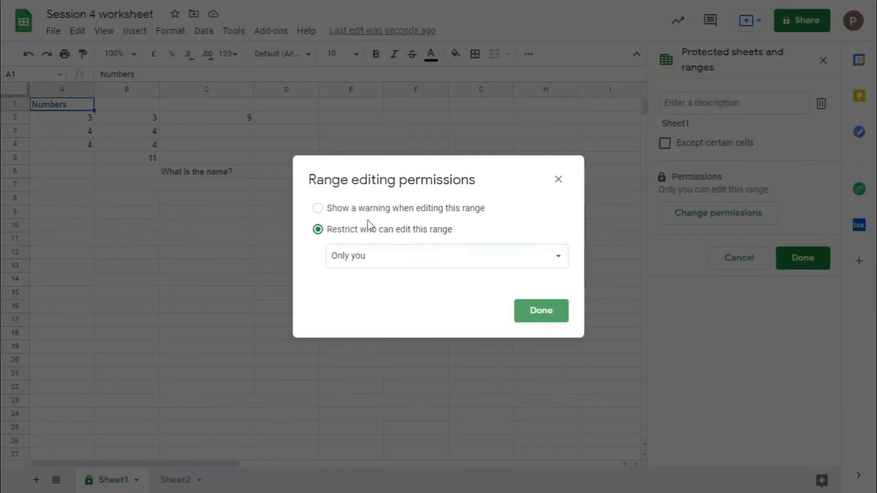
{"action": "left_click", "coordinate": [369, 210]}
{"action": "left_click", "coordinate": [553, 312]}
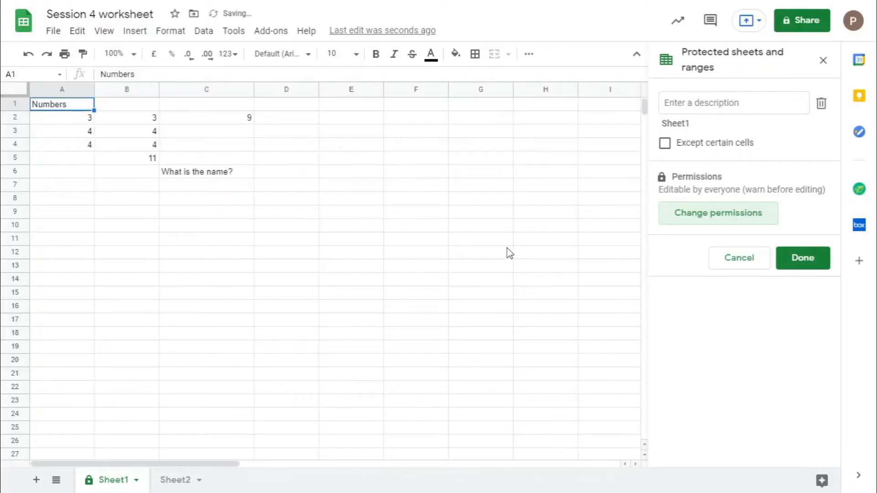
{"action": "left_click", "coordinate": [808, 256]}
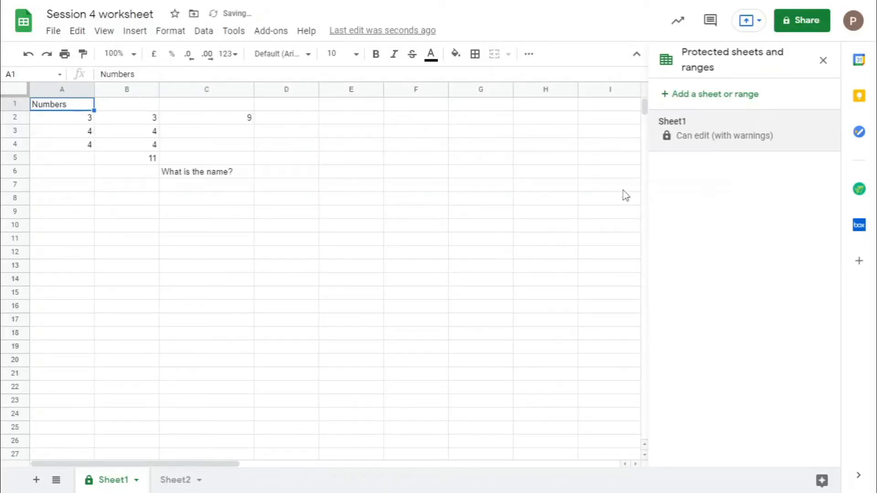
Review the screen reader, braille and screen magnifier options in the accessibility settings, then cancel without changes
{"action": "left_click", "coordinate": [235, 31]}
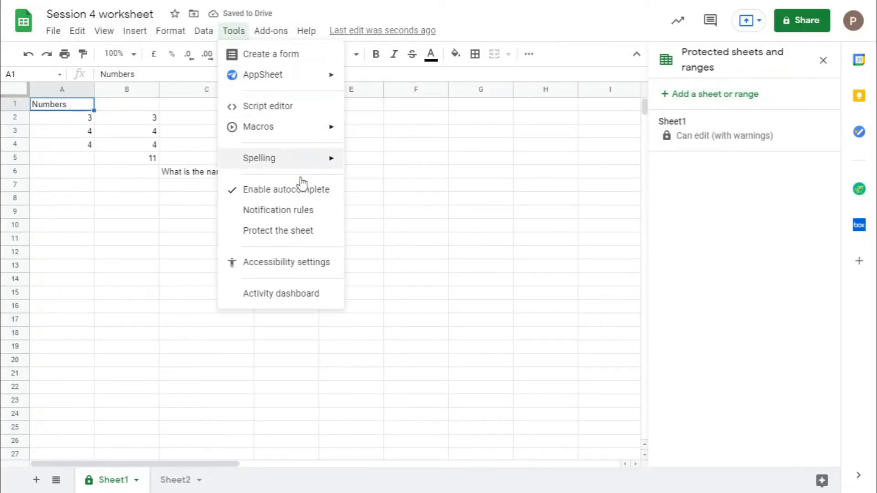
{"action": "left_click", "coordinate": [310, 267]}
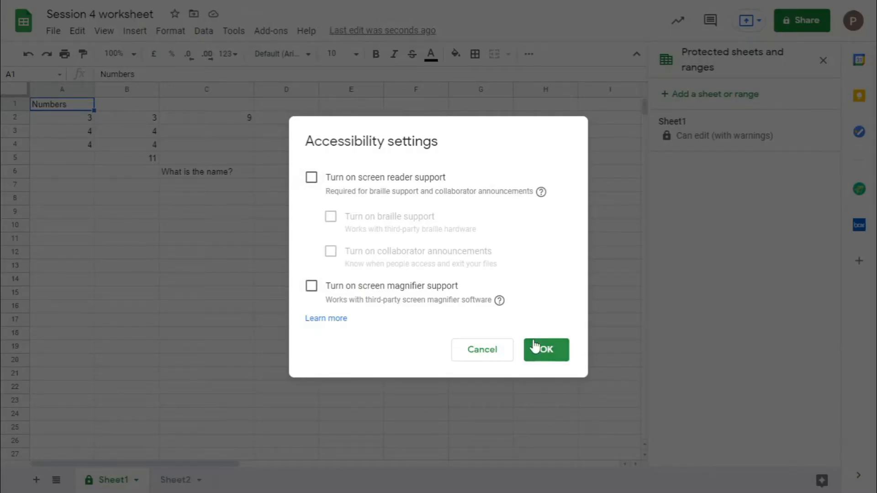
{"action": "left_click", "coordinate": [499, 360]}
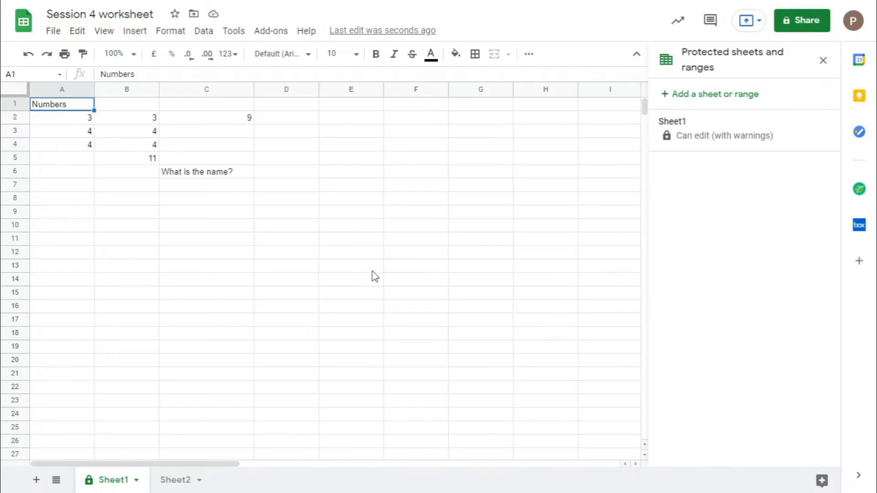
Look at the Viewers section of the activity dashboard, then close it and the protected sheets and ranges list
{"action": "left_click", "coordinate": [233, 31]}
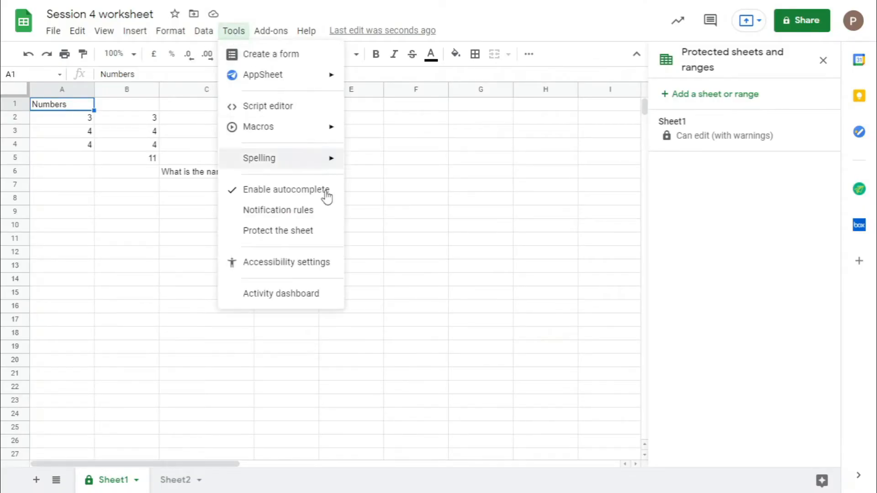
{"action": "left_click", "coordinate": [315, 296]}
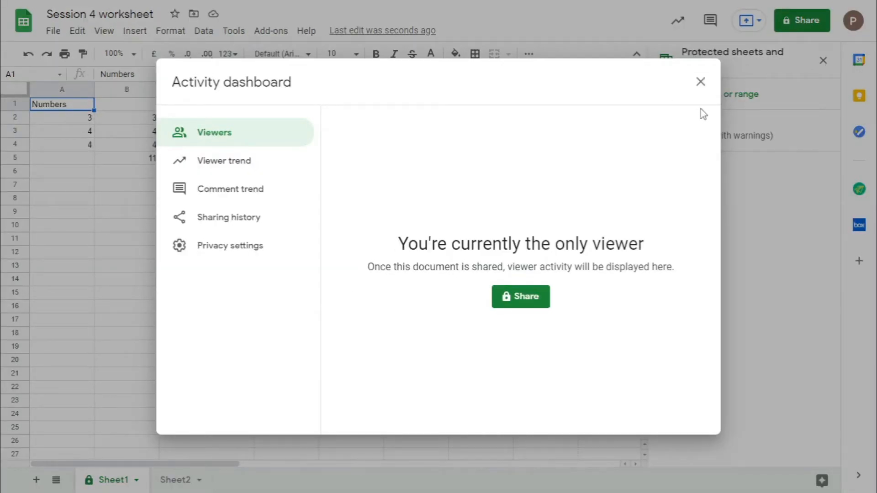
{"action": "left_click", "coordinate": [701, 82]}
{"action": "left_click", "coordinate": [823, 61]}
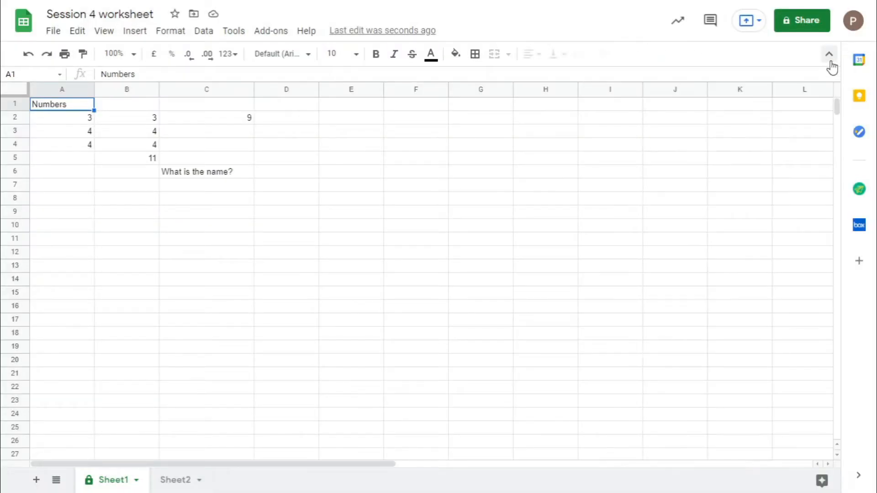
Open the activity dashboard in both available ways, closing it after each view
{"action": "left_click", "coordinate": [685, 26]}
{"action": "left_click", "coordinate": [700, 82]}
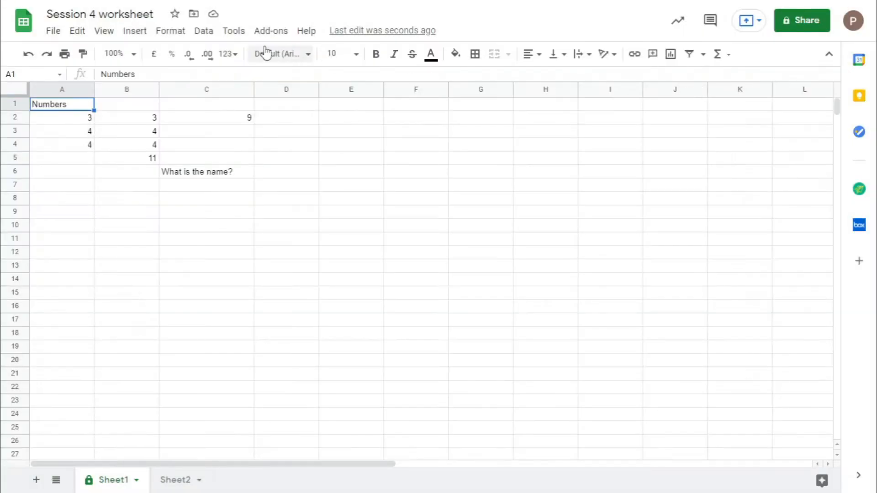
{"action": "left_click", "coordinate": [233, 30]}
{"action": "left_click", "coordinate": [269, 297]}
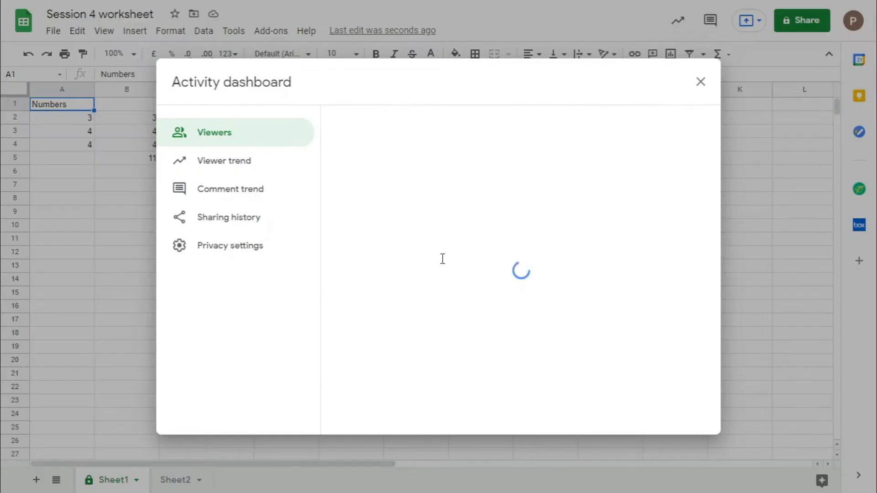
{"action": "left_click", "coordinate": [700, 82]}
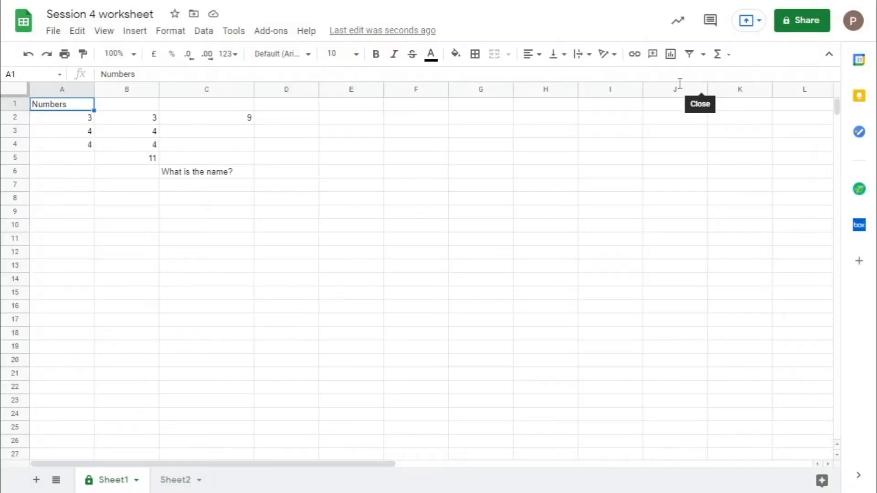
Look through the Sheets add-ons offered in the Google Workspace Marketplace, close it, and review the installed add-ons
{"action": "left_click", "coordinate": [271, 34]}
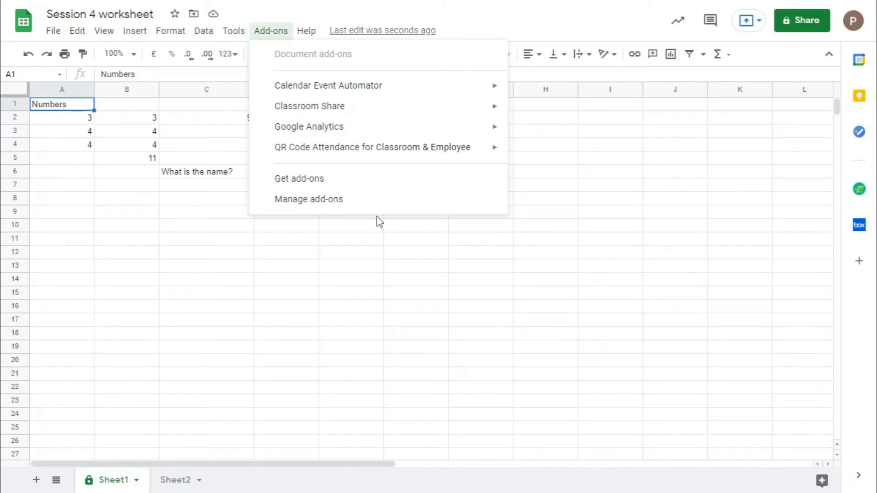
{"action": "left_click", "coordinate": [332, 187]}
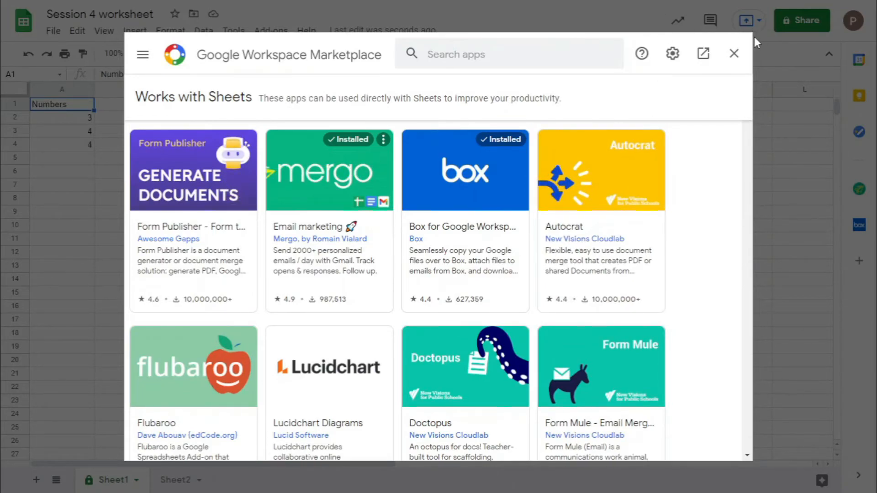
{"action": "left_click", "coordinate": [734, 53]}
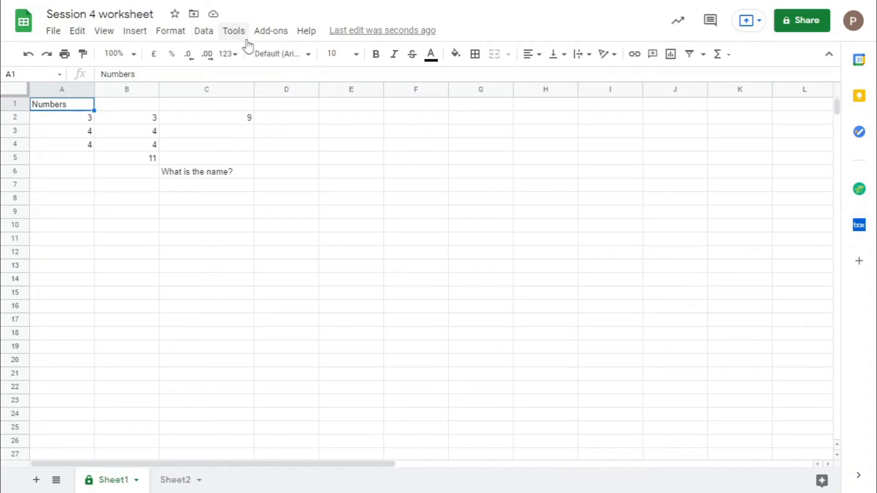
{"action": "left_click", "coordinate": [278, 33]}
{"action": "left_click", "coordinate": [279, 34]}
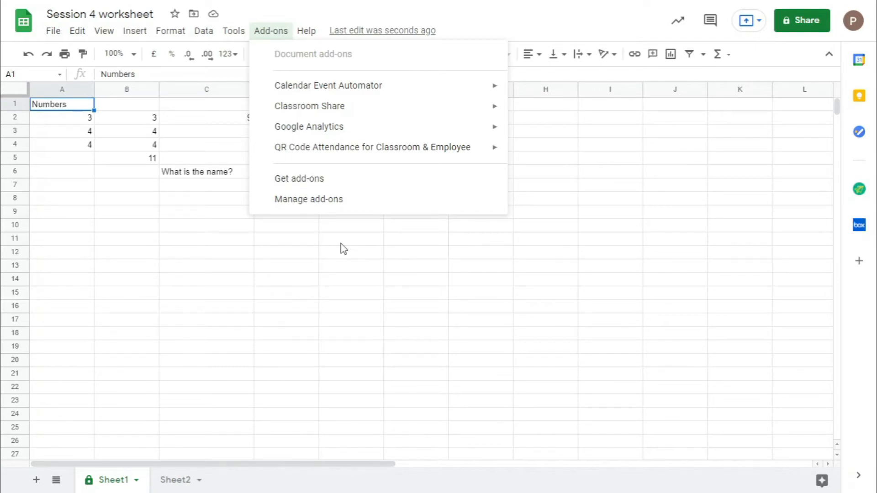
Search Sheets Help for "functions" and open the article "Add formulas & functions"
{"action": "mouse_move", "coordinate": [313, 39]}
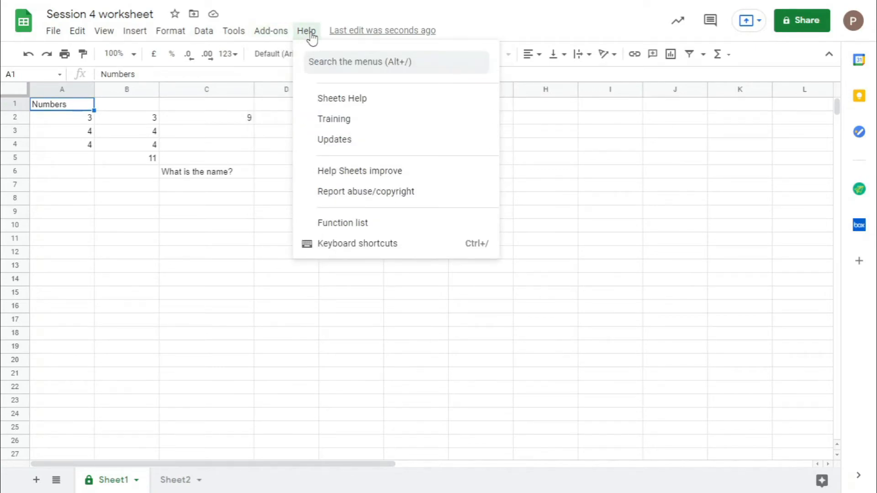
{"action": "left_click", "coordinate": [358, 97]}
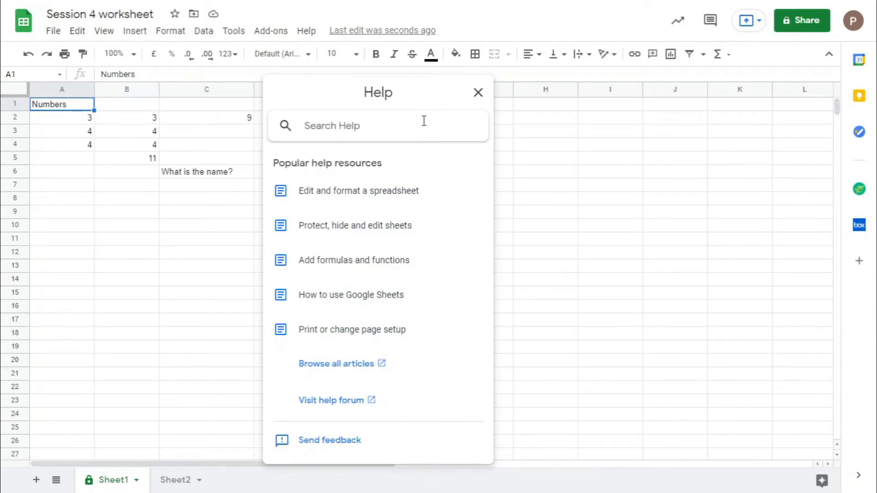
{"action": "type", "text": "fun"}
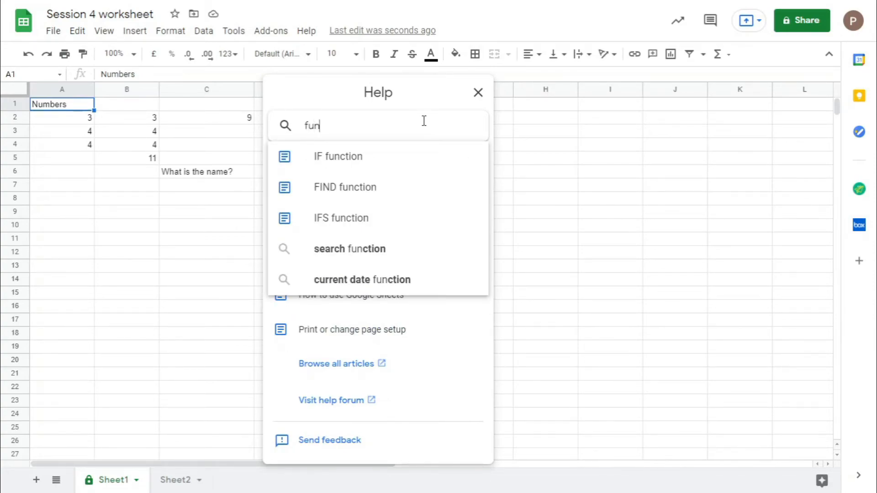
{"action": "type", "text": "ctions"}
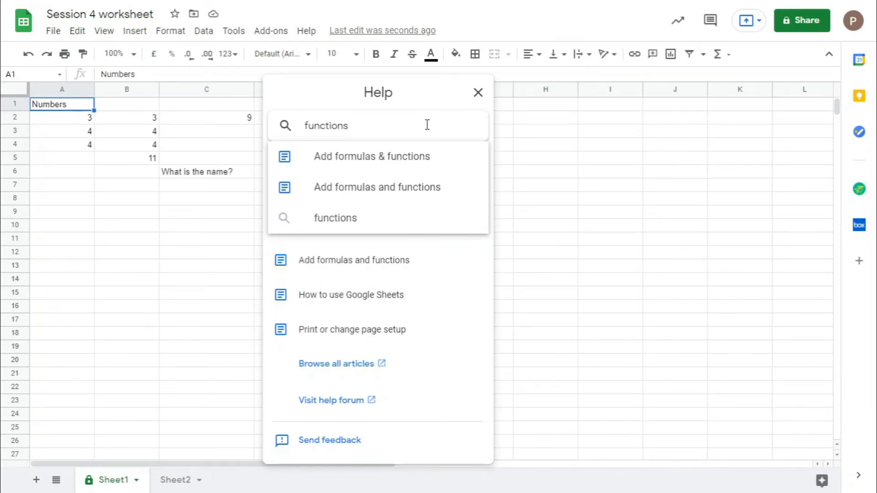
{"action": "left_click", "coordinate": [416, 157]}
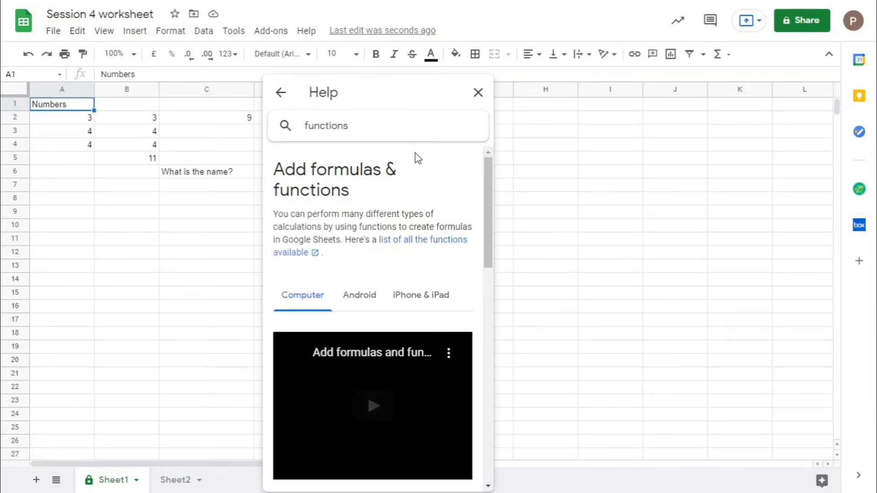
Read through the "Add formulas & functions" help article, then close the help window
{"action": "scroll", "coordinate": [400, 302], "scroll_direction": "down", "scroll_amount": 7}
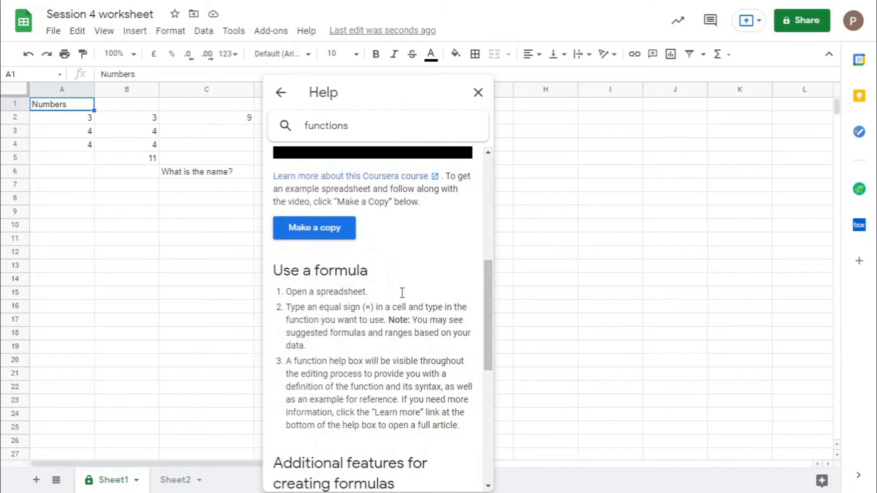
{"action": "scroll", "coordinate": [400, 296], "scroll_direction": "down", "scroll_amount": 5}
{"action": "scroll", "coordinate": [395, 305], "scroll_direction": "up", "scroll_amount": 2}
{"action": "scroll", "coordinate": [384, 274], "scroll_direction": "down", "scroll_amount": 5}
{"action": "scroll", "coordinate": [380, 284], "scroll_direction": "up", "scroll_amount": 8}
{"action": "scroll", "coordinate": [380, 283], "scroll_direction": "up", "scroll_amount": 6}
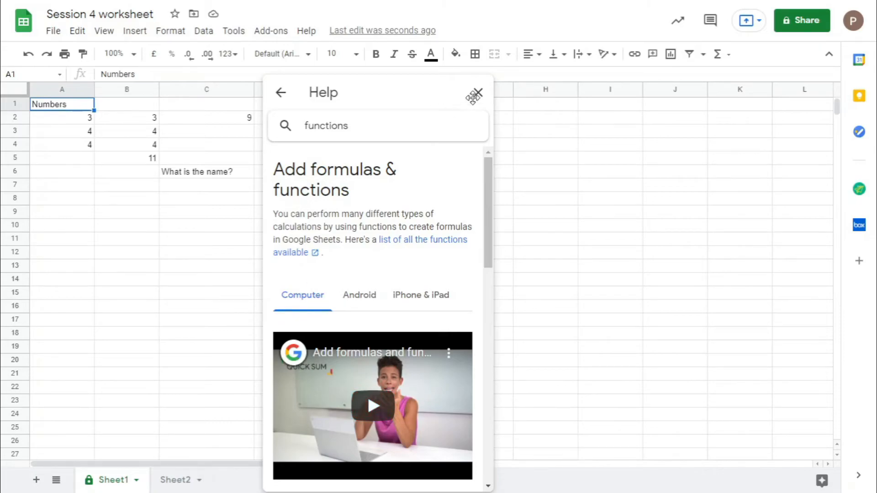
{"action": "left_click", "coordinate": [306, 32]}
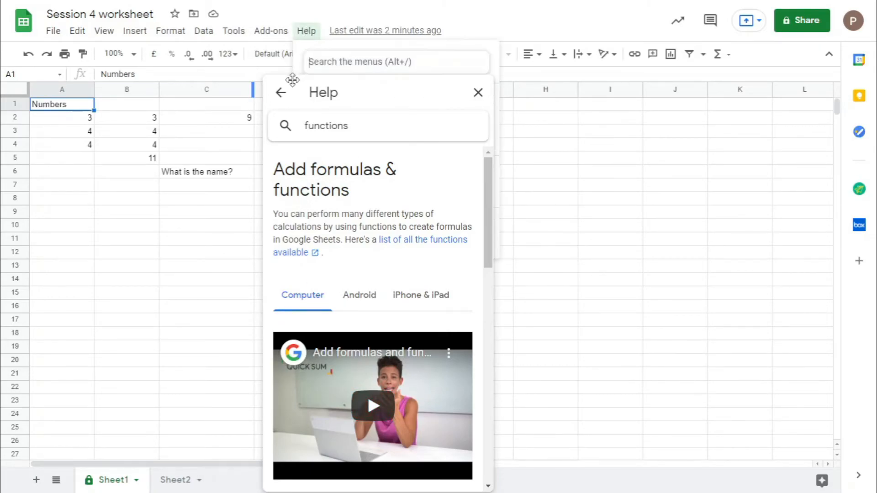
{"action": "left_click", "coordinate": [281, 93]}
{"action": "left_click", "coordinate": [475, 96]}
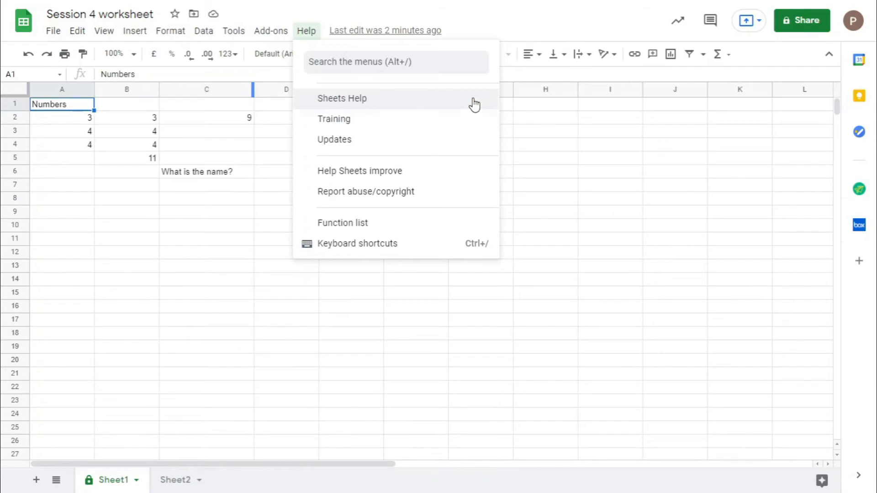
Open the Google Sheets training and help page, look through its guides including "Get started with Sheets", and close the page
{"action": "left_click", "coordinate": [398, 124]}
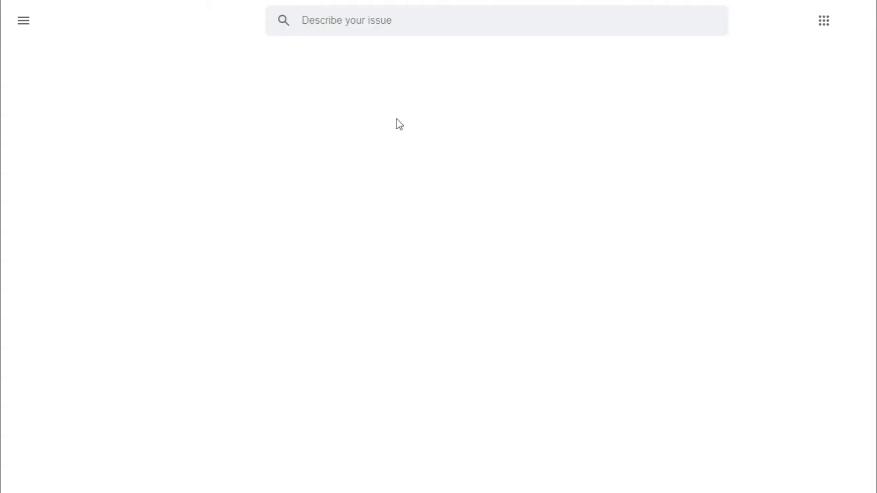
{"action": "scroll", "coordinate": [476, 230], "scroll_direction": "down", "scroll_amount": 4}
{"action": "scroll", "coordinate": [476, 230], "scroll_direction": "down", "scroll_amount": 4}
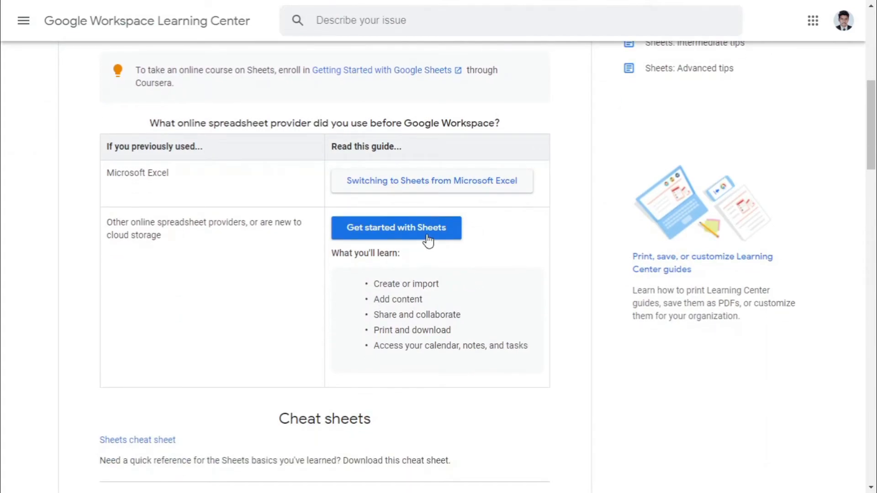
{"action": "left_click", "coordinate": [424, 232]}
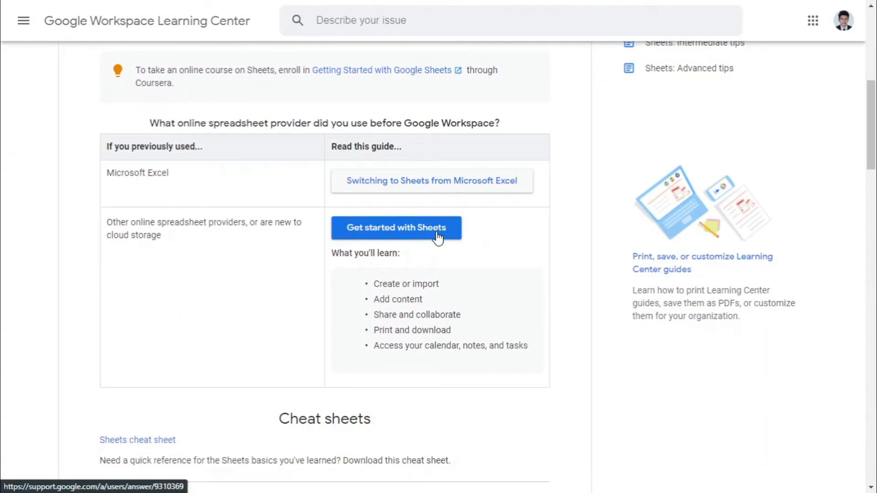
{"action": "scroll", "coordinate": [437, 235], "scroll_direction": "down", "scroll_amount": 5}
{"action": "scroll", "coordinate": [436, 236], "scroll_direction": "up", "scroll_amount": 1}
{"action": "scroll", "coordinate": [436, 238], "scroll_direction": "down", "scroll_amount": 4}
{"action": "scroll", "coordinate": [435, 239], "scroll_direction": "up", "scroll_amount": 15}
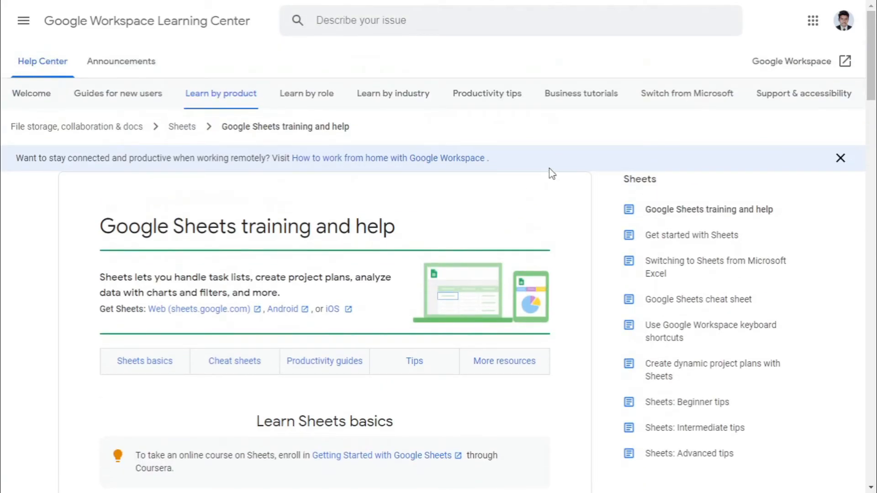
{"action": "key", "text": "ctrl+w"}
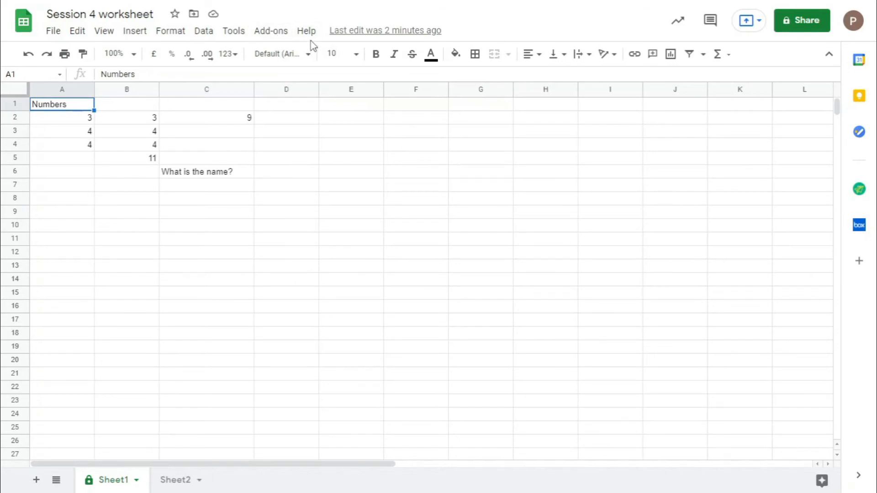
Open the Sheets updates, look through the list of new features by month, and close the help window
{"action": "left_click", "coordinate": [307, 32]}
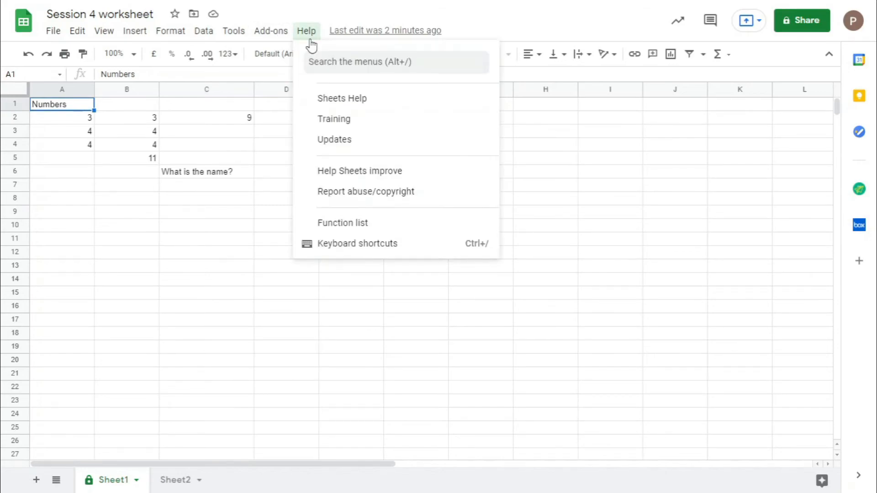
{"action": "left_click", "coordinate": [410, 147]}
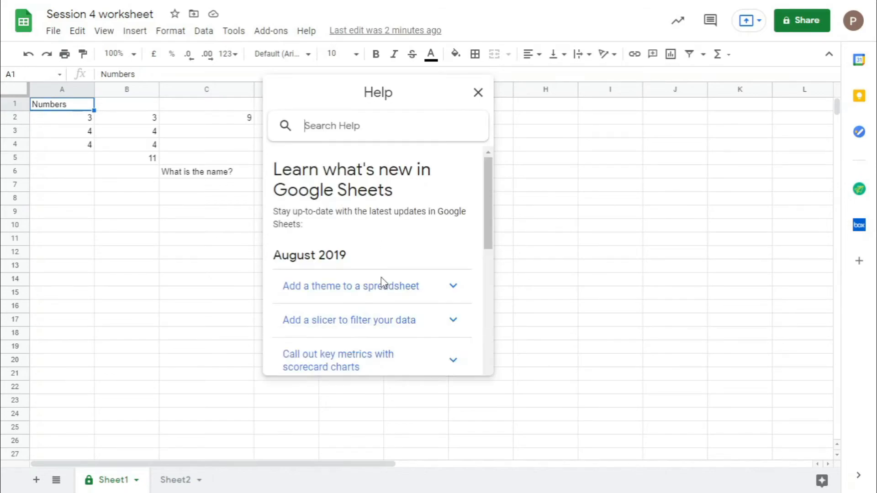
{"action": "scroll", "coordinate": [357, 219], "scroll_direction": "down", "scroll_amount": 2}
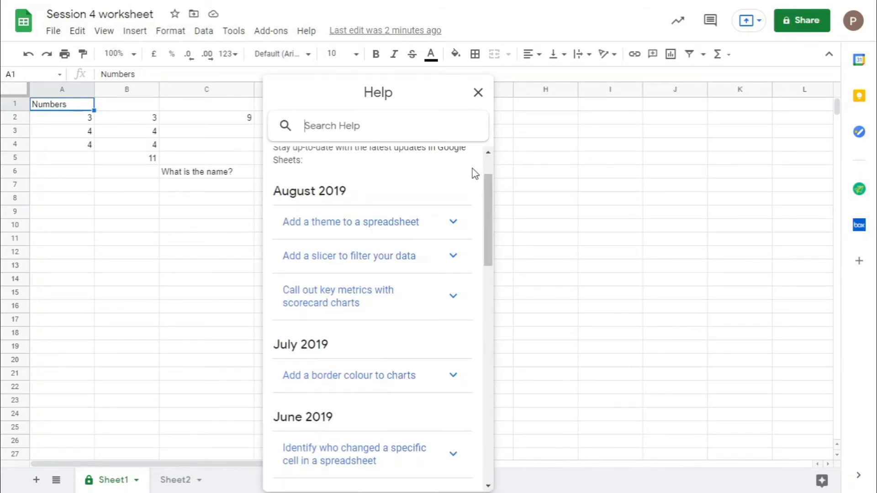
{"action": "scroll", "coordinate": [429, 171], "scroll_direction": "down", "scroll_amount": 12}
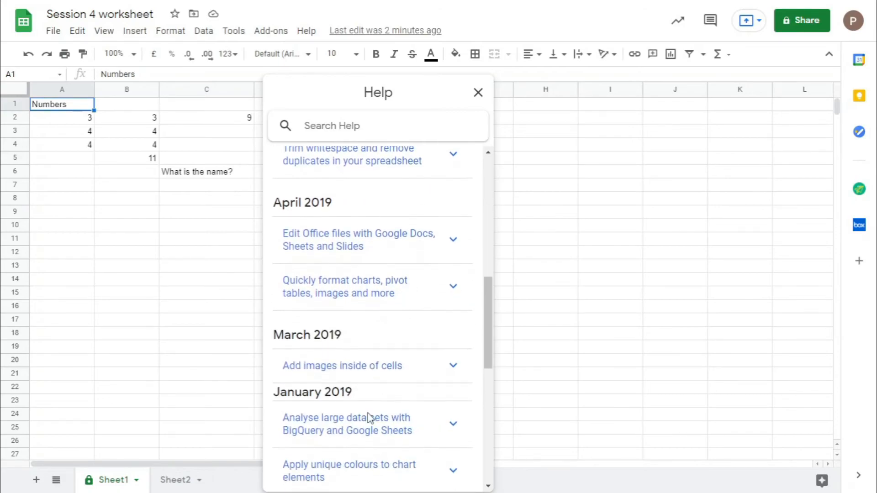
{"action": "scroll", "coordinate": [333, 333], "scroll_direction": "up", "scroll_amount": 1}
{"action": "scroll", "coordinate": [333, 334], "scroll_direction": "up", "scroll_amount": 10}
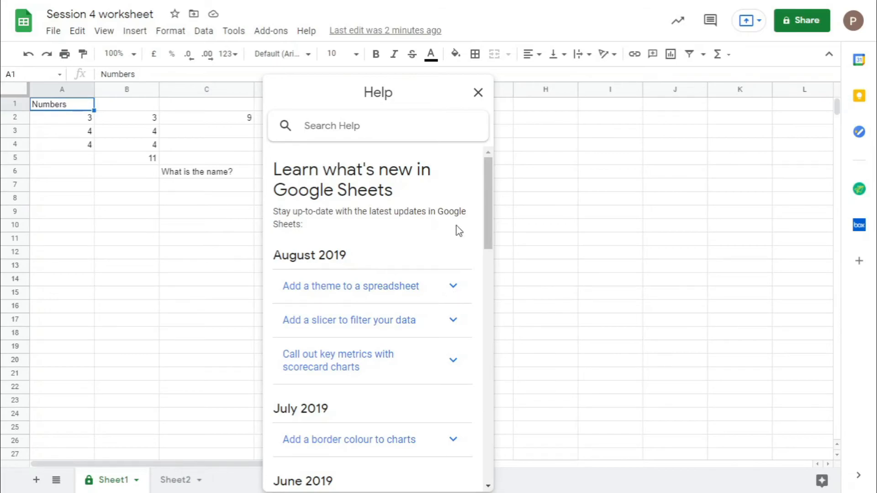
{"action": "left_click", "coordinate": [480, 93]}
Open the feedback form for helping improve Sheets and cancel it without sending anything
{"action": "left_click", "coordinate": [306, 30]}
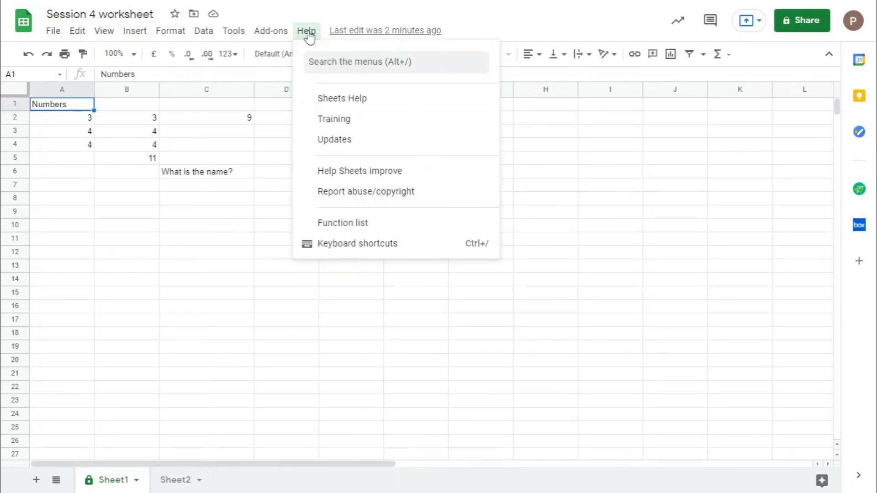
{"action": "left_click", "coordinate": [419, 178]}
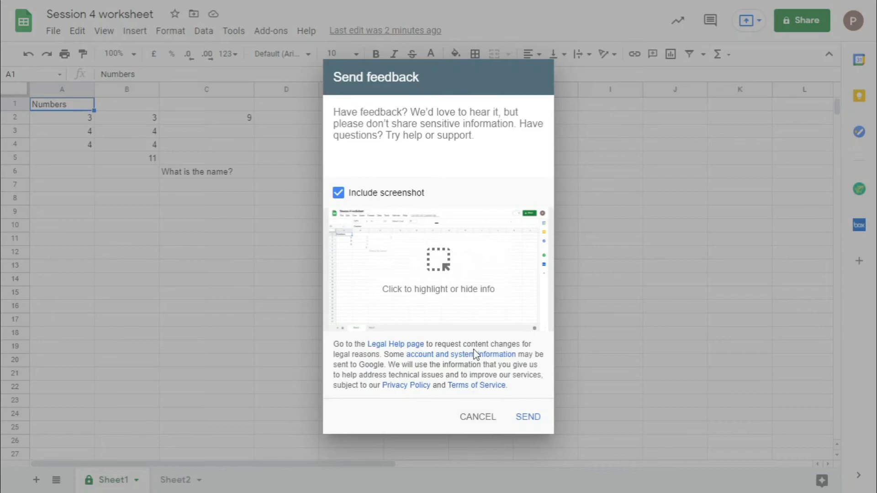
{"action": "left_click", "coordinate": [472, 422]}
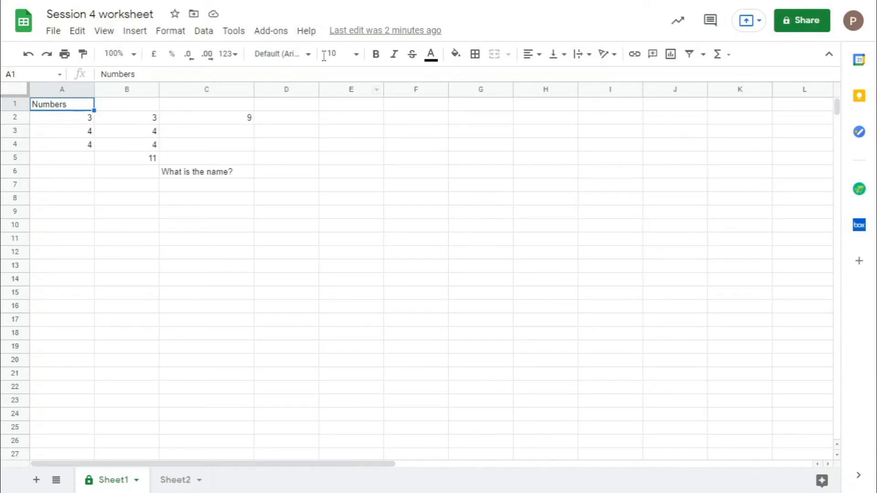
Open the Google Sheets function list and look through the function types, names, syntax and descriptions
{"action": "left_click", "coordinate": [313, 32]}
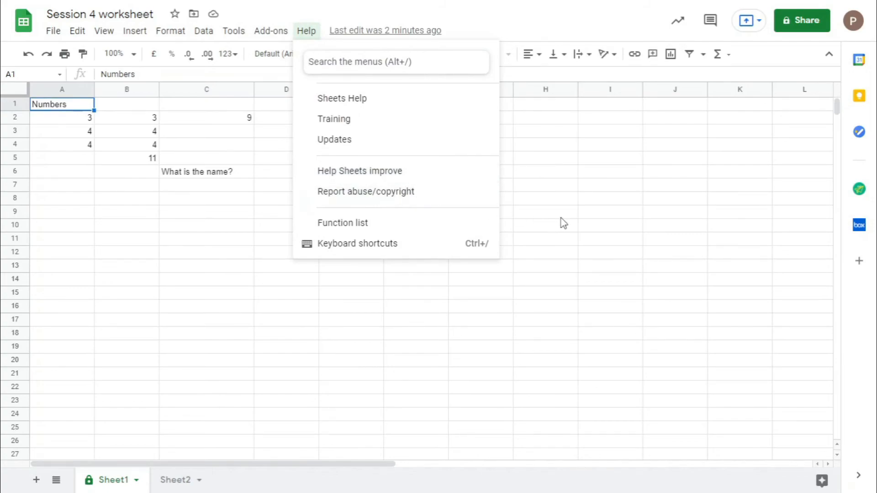
{"action": "left_click", "coordinate": [427, 233]}
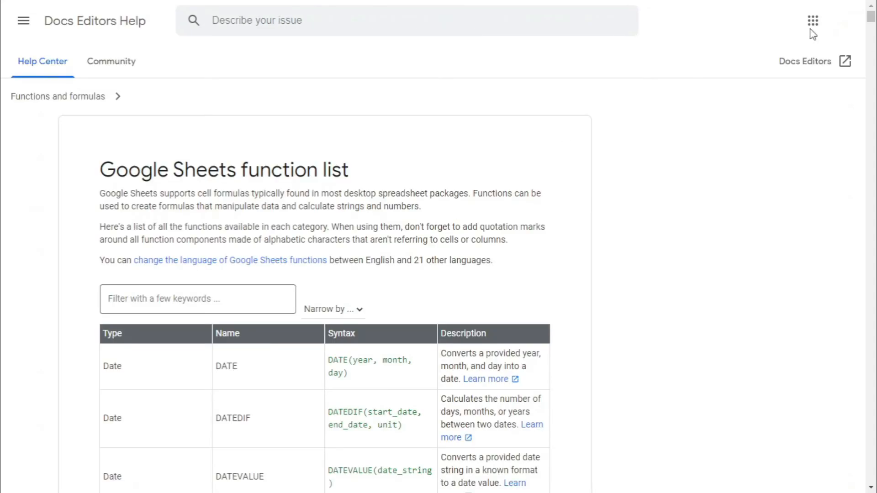
{"action": "scroll", "coordinate": [525, 225], "scroll_direction": "down", "scroll_amount": 10}
{"action": "scroll", "coordinate": [473, 219], "scroll_direction": "up", "scroll_amount": 7}
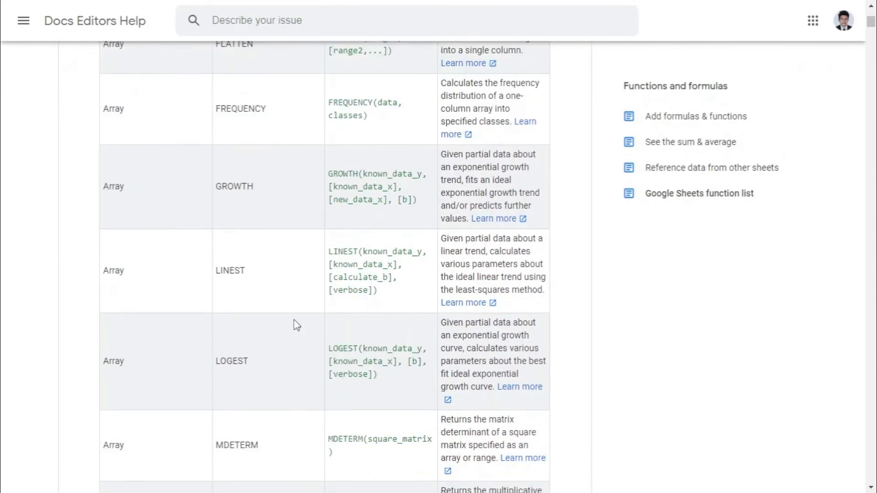
{"action": "scroll", "coordinate": [485, 292], "scroll_direction": "down", "scroll_amount": 3}
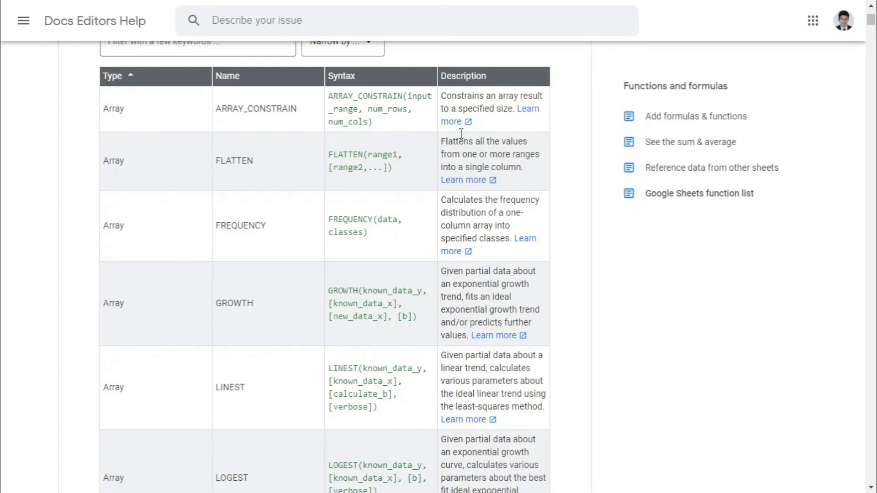
{"action": "scroll", "coordinate": [294, 121], "scroll_direction": "down", "scroll_amount": 20}
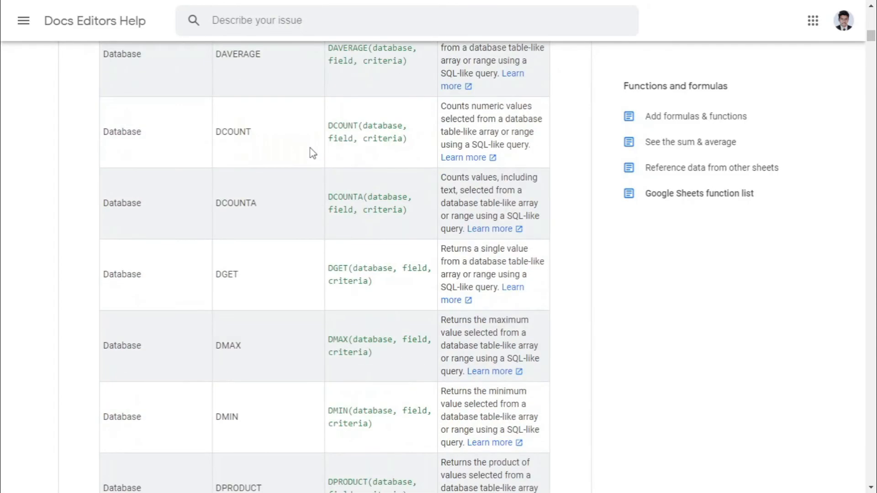
{"action": "scroll", "coordinate": [315, 156], "scroll_direction": "down", "scroll_amount": 20}
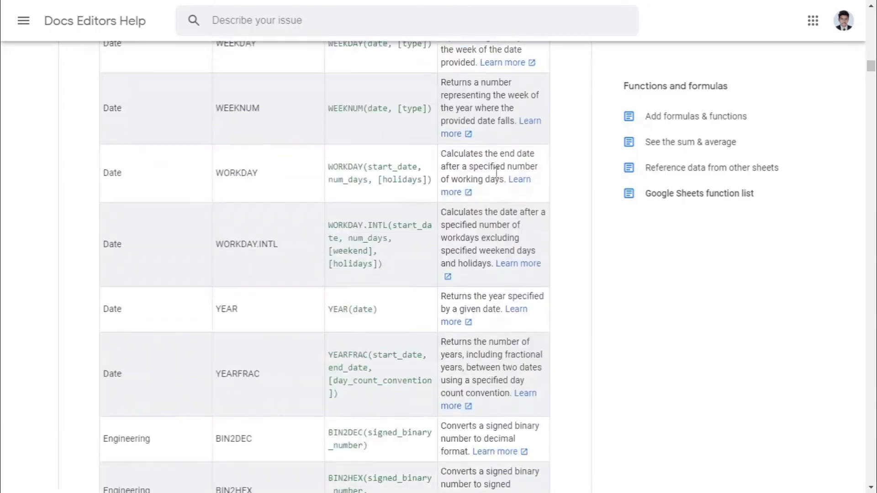
{"action": "scroll", "coordinate": [530, 198], "scroll_direction": "up", "scroll_amount": 20}
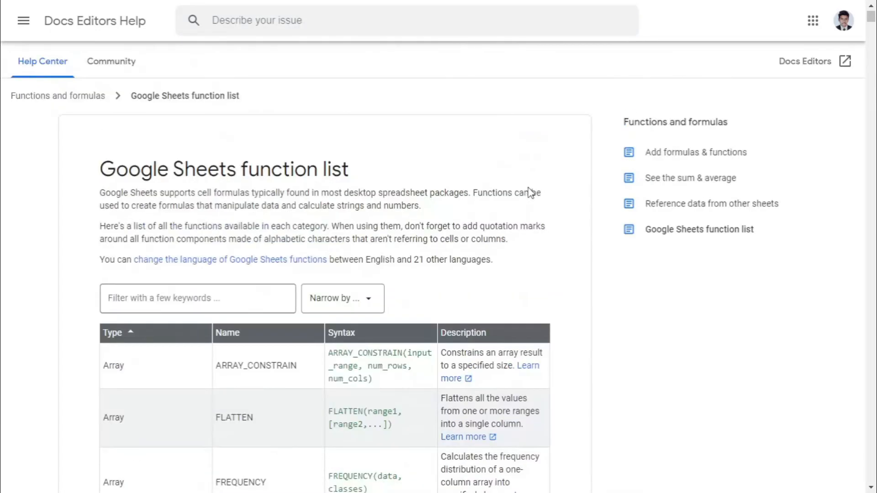
{"action": "scroll", "coordinate": [455, 191], "scroll_direction": "down", "scroll_amount": 3}
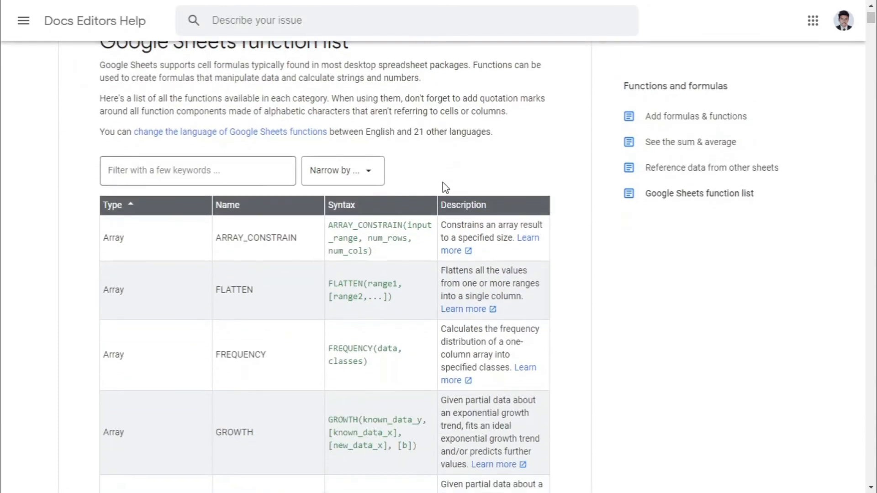
Examine the keyword filter and the category choices for narrowing the function list, and return to the worksheet
{"action": "left_click", "coordinate": [274, 177]}
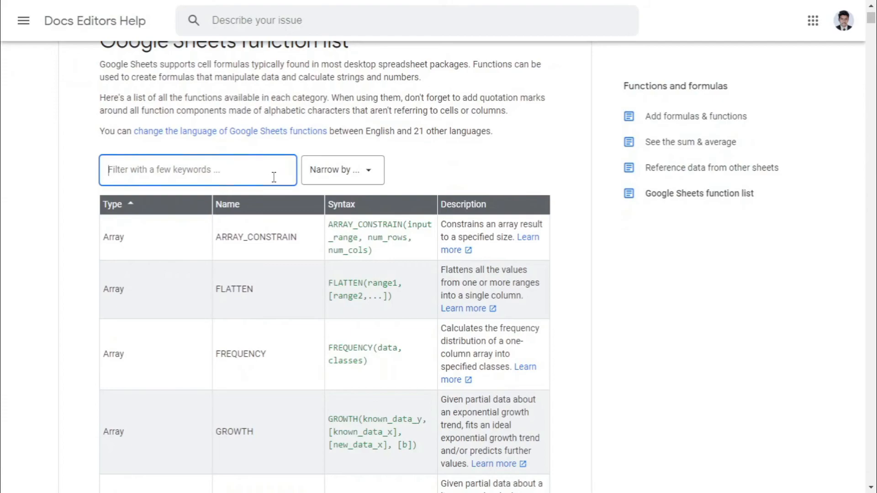
{"action": "left_click", "coordinate": [316, 174]}
{"action": "scroll", "coordinate": [356, 215], "scroll_direction": "down", "scroll_amount": 3}
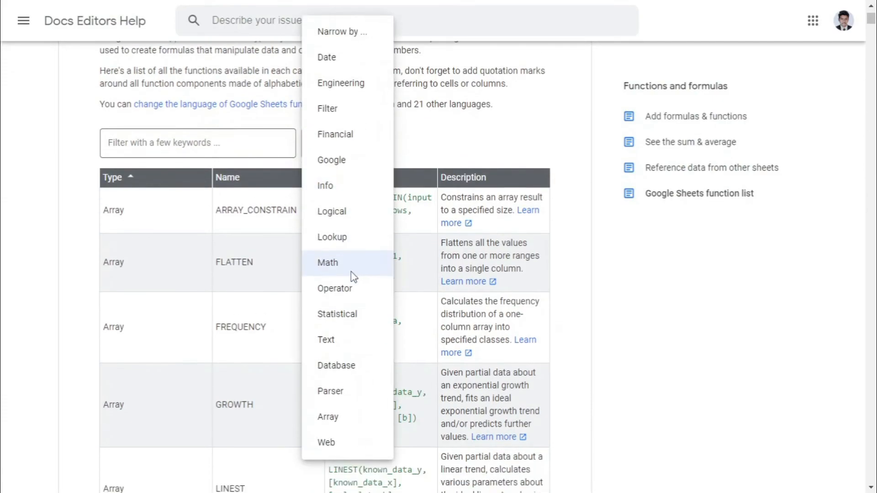
{"action": "scroll", "coordinate": [354, 276], "scroll_direction": "up", "scroll_amount": 3}
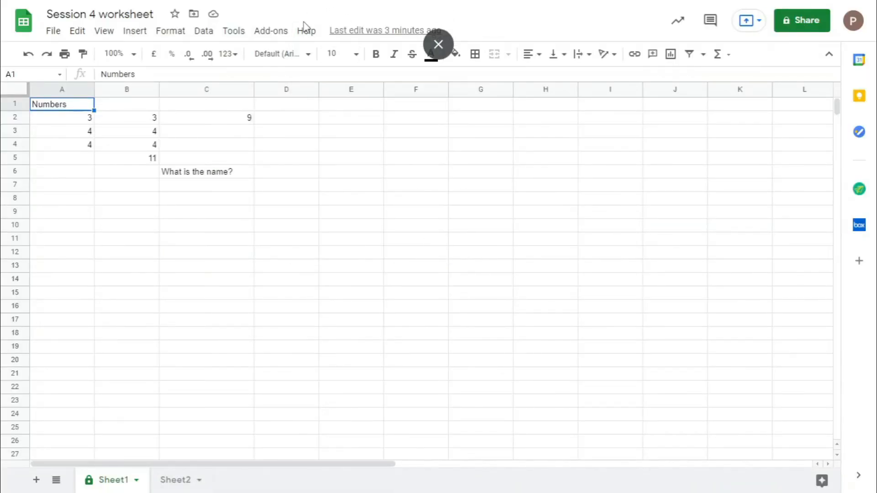
Open the keyboard shortcuts overview and look through the editing, formatting and data shortcuts
{"action": "left_click", "coordinate": [306, 30]}
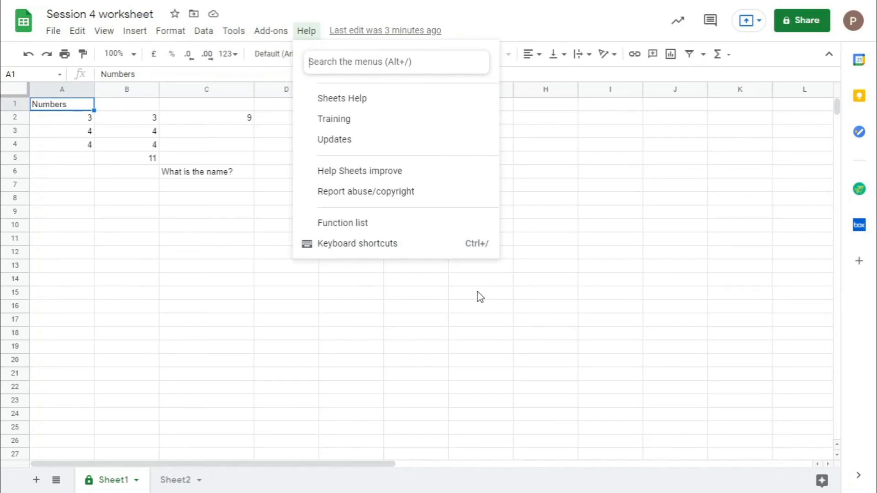
{"action": "left_click", "coordinate": [462, 250]}
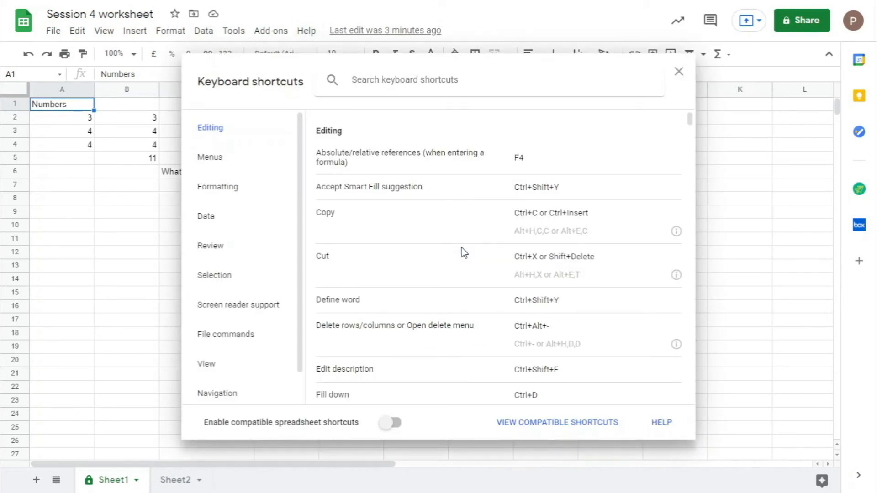
{"action": "scroll", "coordinate": [491, 234], "scroll_direction": "down", "scroll_amount": 15}
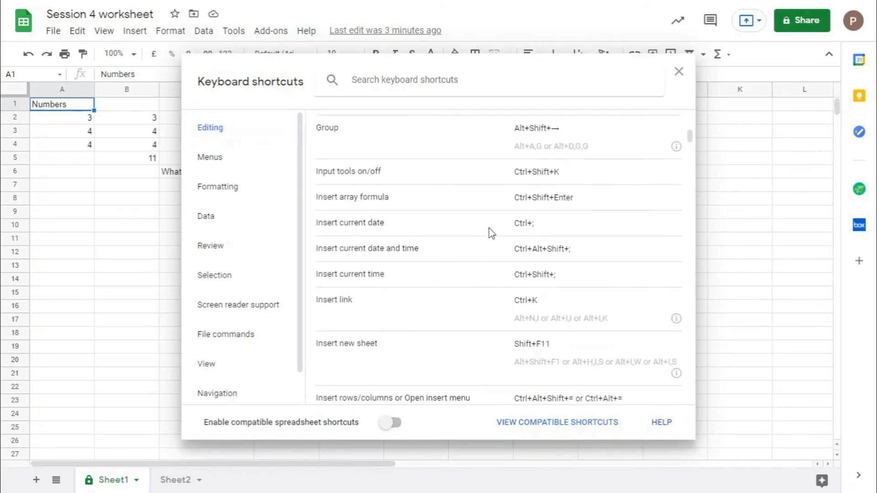
{"action": "scroll", "coordinate": [491, 245], "scroll_direction": "down", "scroll_amount": 20}
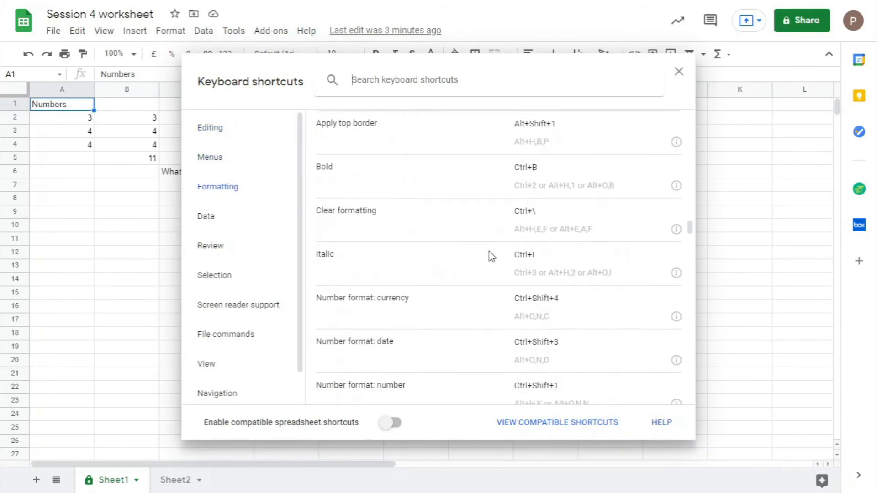
{"action": "scroll", "coordinate": [491, 253], "scroll_direction": "up", "scroll_amount": 15}
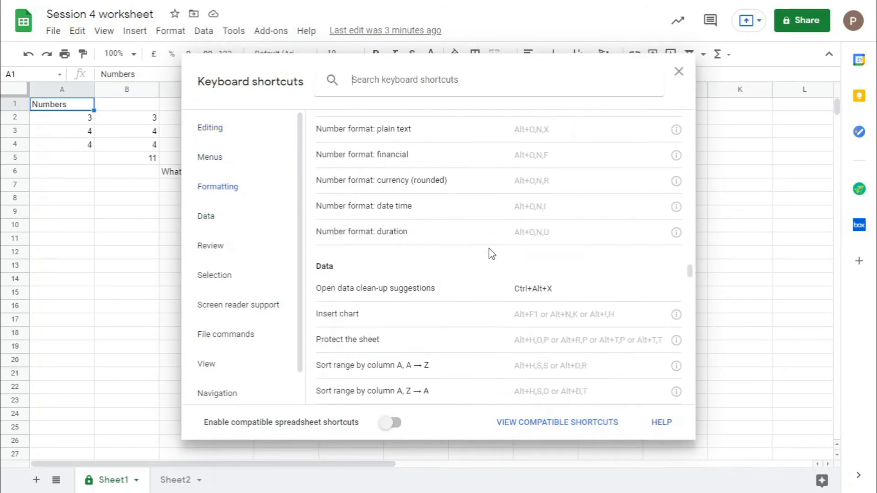
{"action": "scroll", "coordinate": [491, 253], "scroll_direction": "up", "scroll_amount": 20}
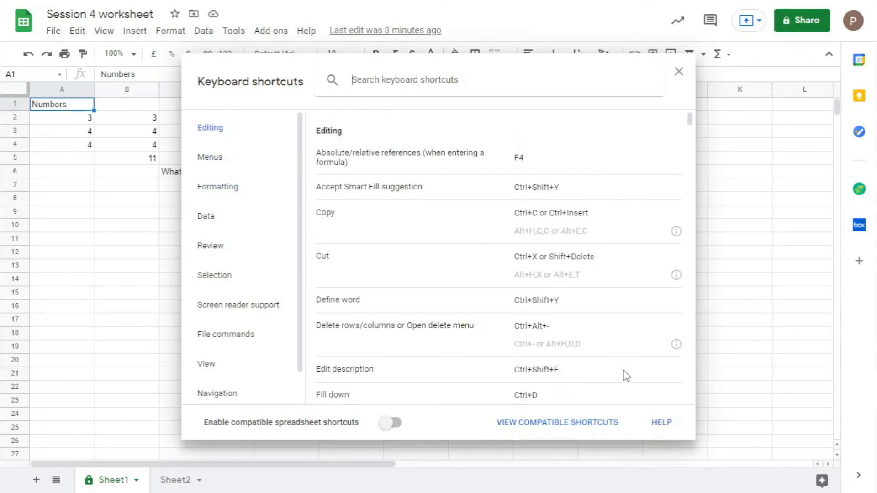
{"action": "scroll", "coordinate": [588, 274], "scroll_direction": "down", "scroll_amount": 15}
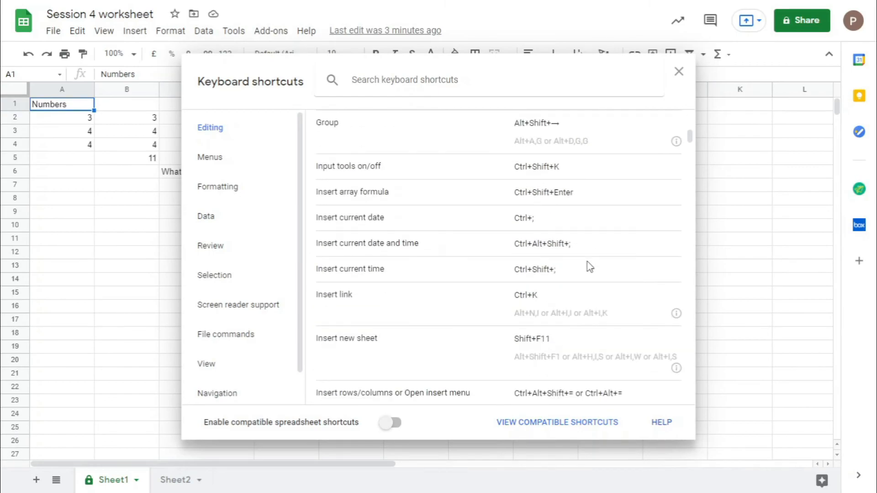
Display the compatible spreadsheet shortcuts and look through their list
{"action": "left_click", "coordinate": [563, 431]}
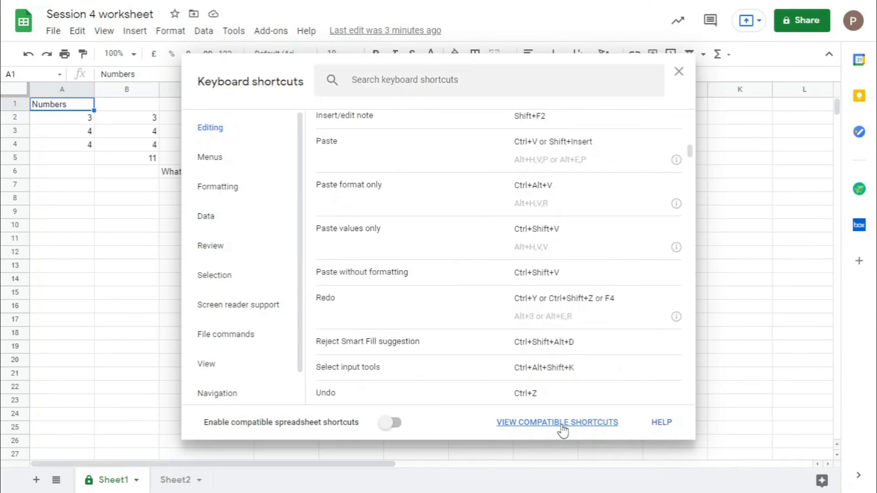
{"action": "left_click", "coordinate": [563, 430]}
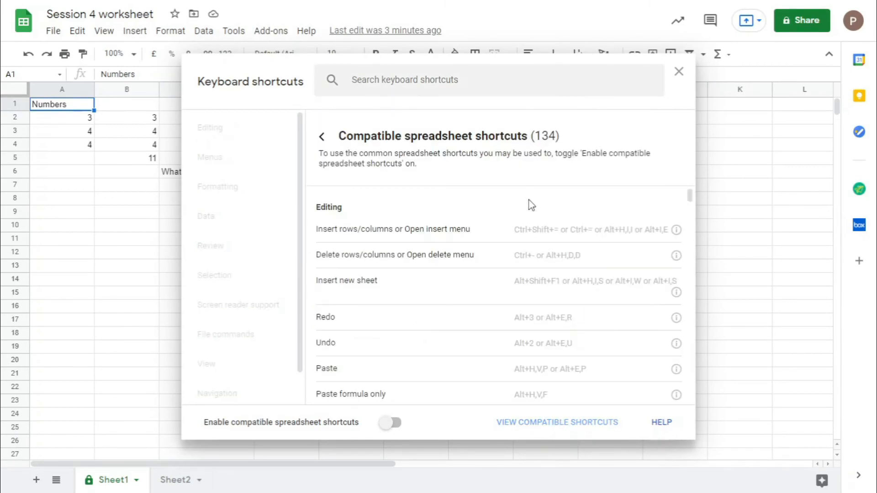
{"action": "scroll", "coordinate": [532, 202], "scroll_direction": "down", "scroll_amount": 20}
{"action": "scroll", "coordinate": [526, 270], "scroll_direction": "down", "scroll_amount": 20}
{"action": "scroll", "coordinate": [518, 277], "scroll_direction": "up", "scroll_amount": 10}
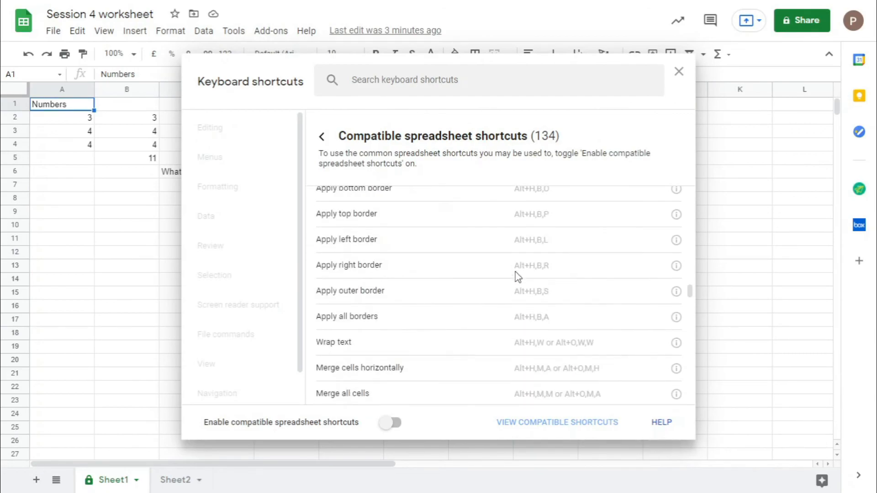
Enable compatible spreadsheet shortcuts and review the activated entries in the list
{"action": "left_click", "coordinate": [390, 422]}
{"action": "scroll", "coordinate": [525, 368], "scroll_direction": "down", "scroll_amount": 3}
{"action": "scroll", "coordinate": [528, 297], "scroll_direction": "down", "scroll_amount": 15}
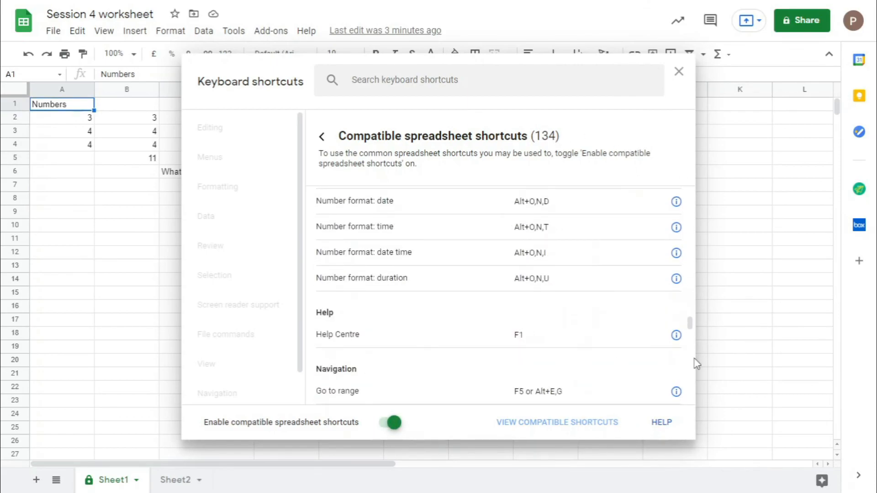
Open the help article on keyboard shortcuts, skim its platform sections, and return to the worksheet with the shortcuts overview closed
{"action": "left_click", "coordinate": [658, 425]}
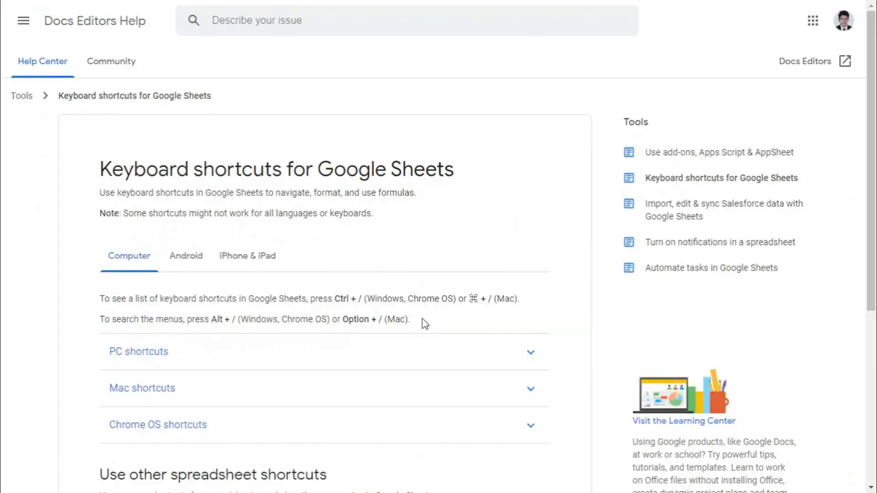
{"action": "scroll", "coordinate": [506, 227], "scroll_direction": "down", "scroll_amount": 5}
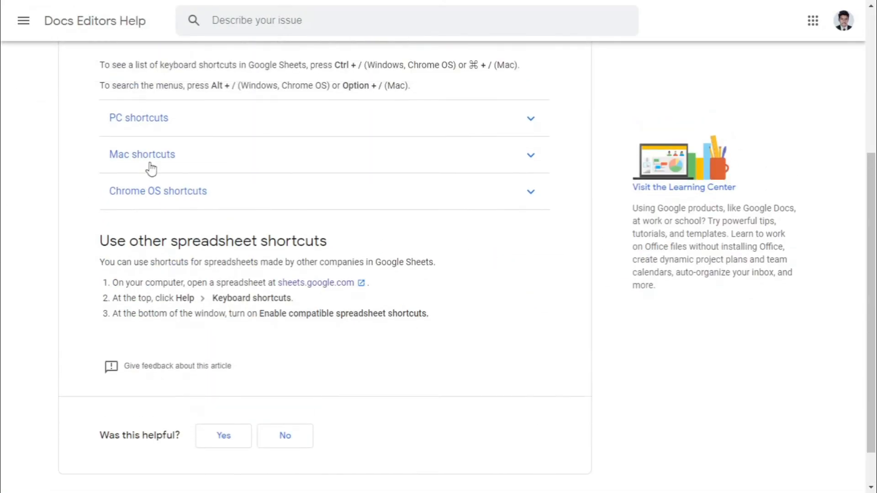
{"action": "scroll", "coordinate": [149, 170], "scroll_direction": "up", "scroll_amount": 5}
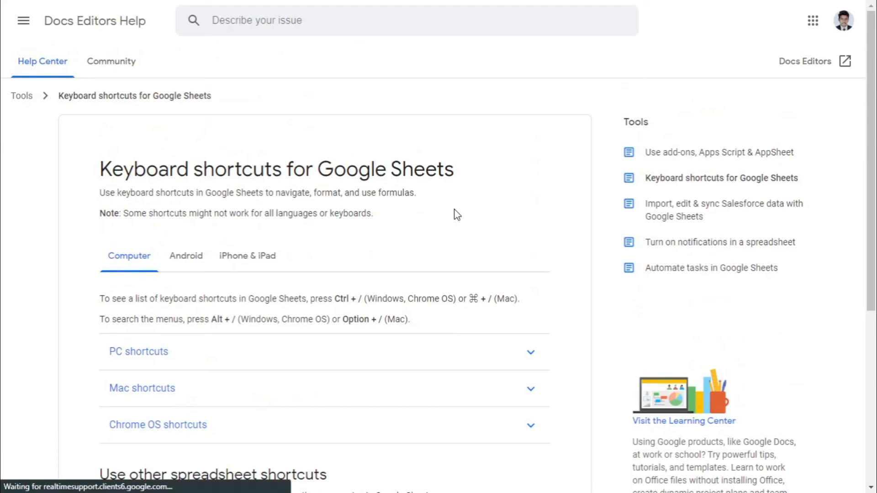
{"action": "key", "text": "ctrl+w"}
{"action": "key", "text": "Escape"}
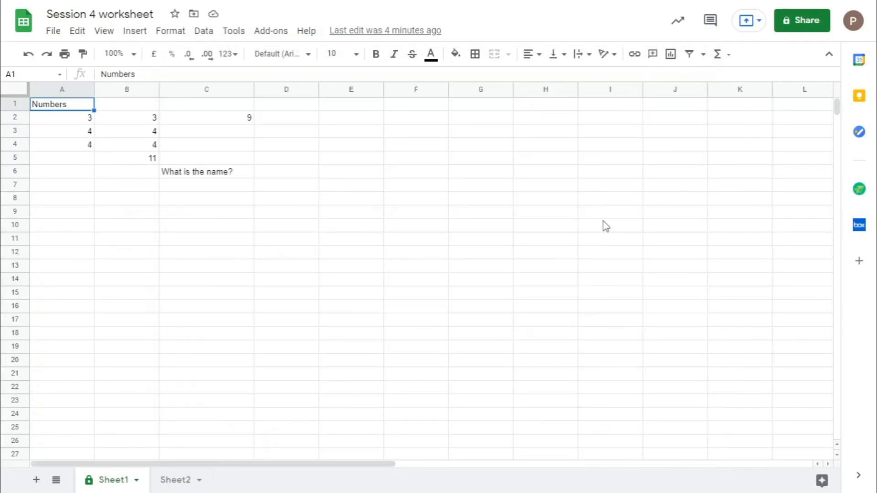
Review the existing protection settings of Sheet1, including its permissions, and close them without making changes
{"action": "right_click", "coordinate": [114, 488]}
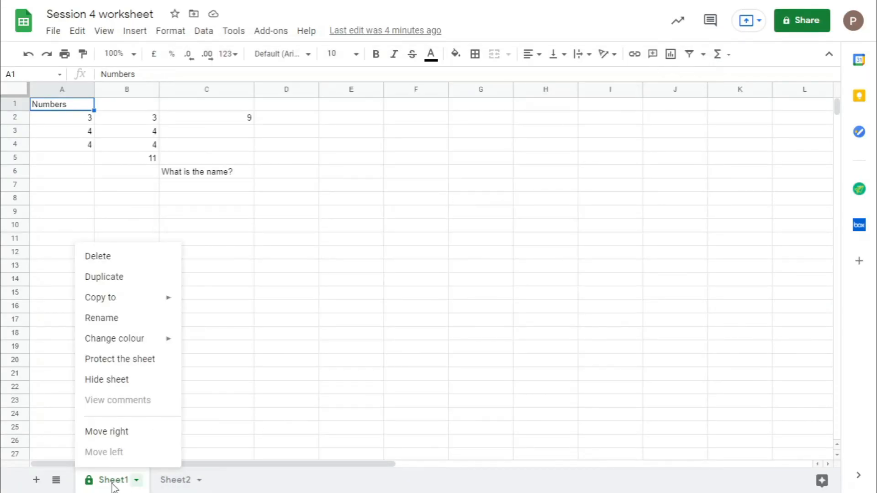
{"action": "left_click", "coordinate": [142, 360]}
{"action": "left_click", "coordinate": [695, 230]}
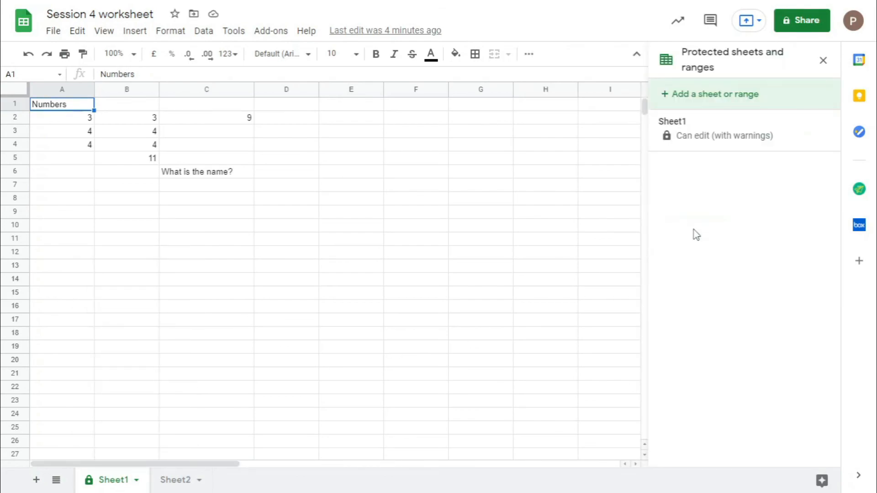
{"action": "left_click", "coordinate": [681, 135]}
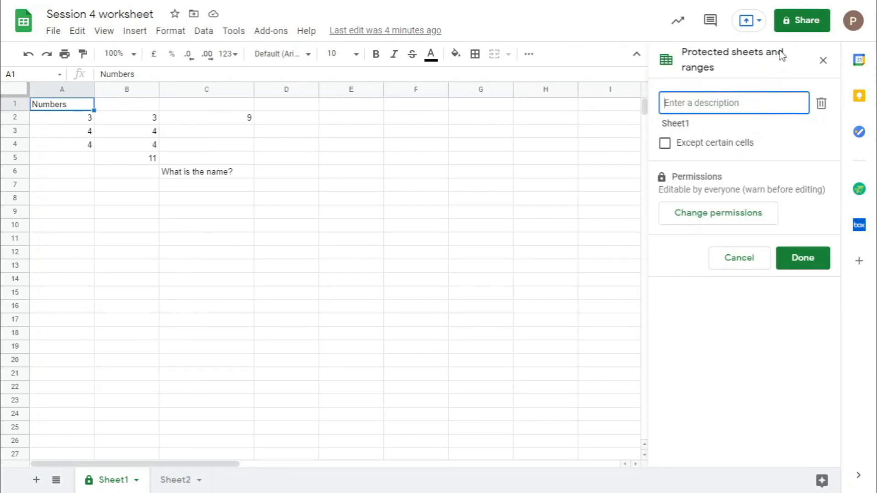
{"action": "left_click", "coordinate": [824, 60]}
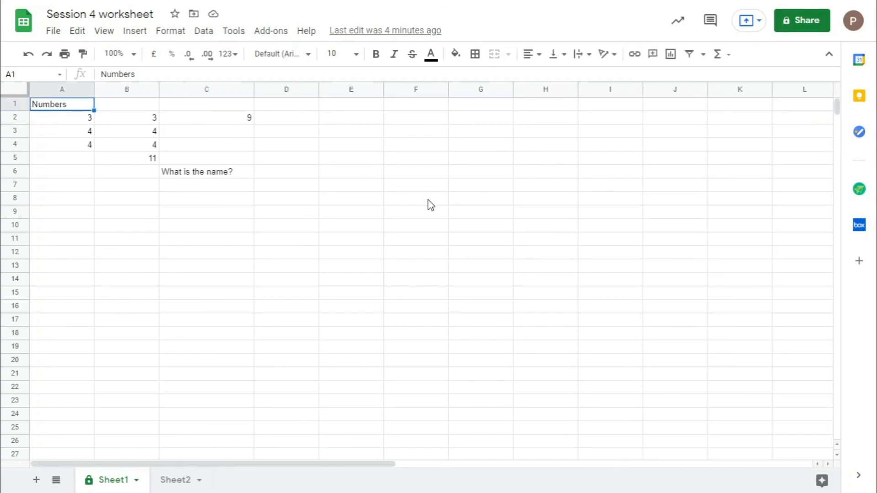